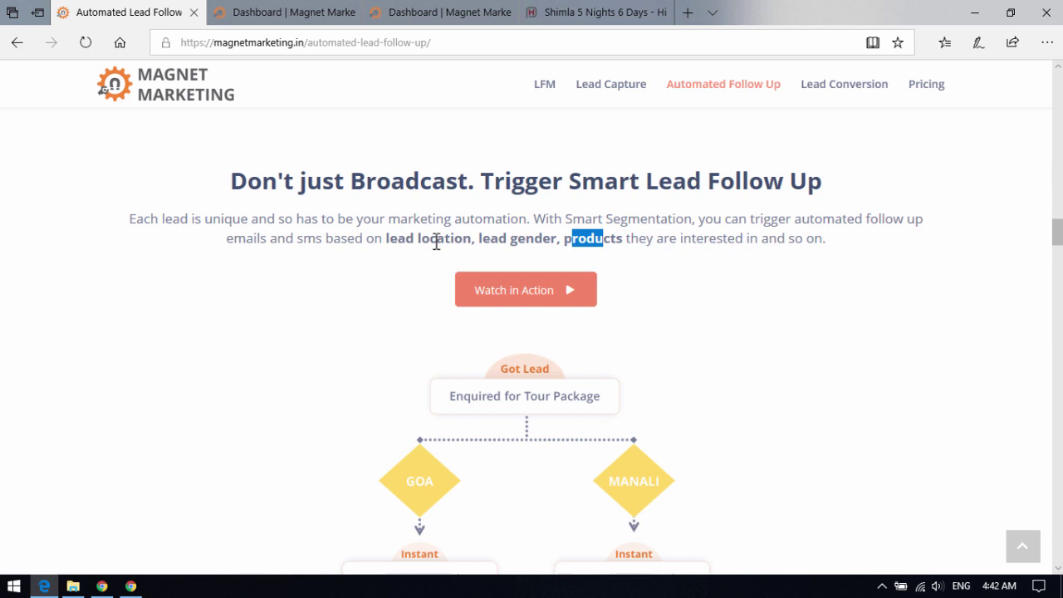
- Examine the Goa and Manali follow-up flowchart on the Automated Follow Up page and glance at the Shimla tour page
left_click(481, 244)
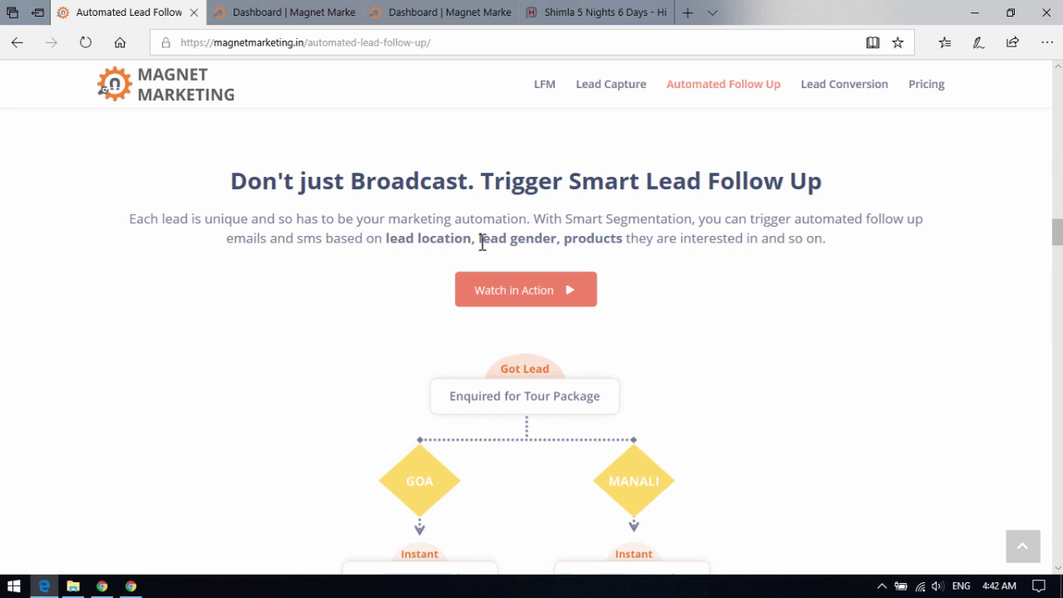
scroll(481, 244, "down", 3)
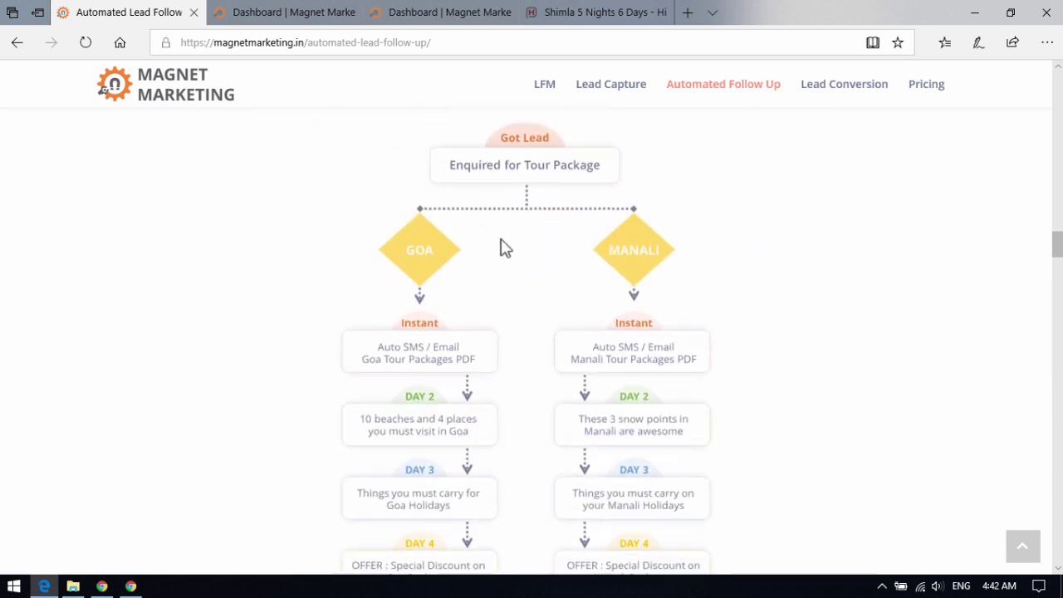
scroll(452, 255, "up", 1)
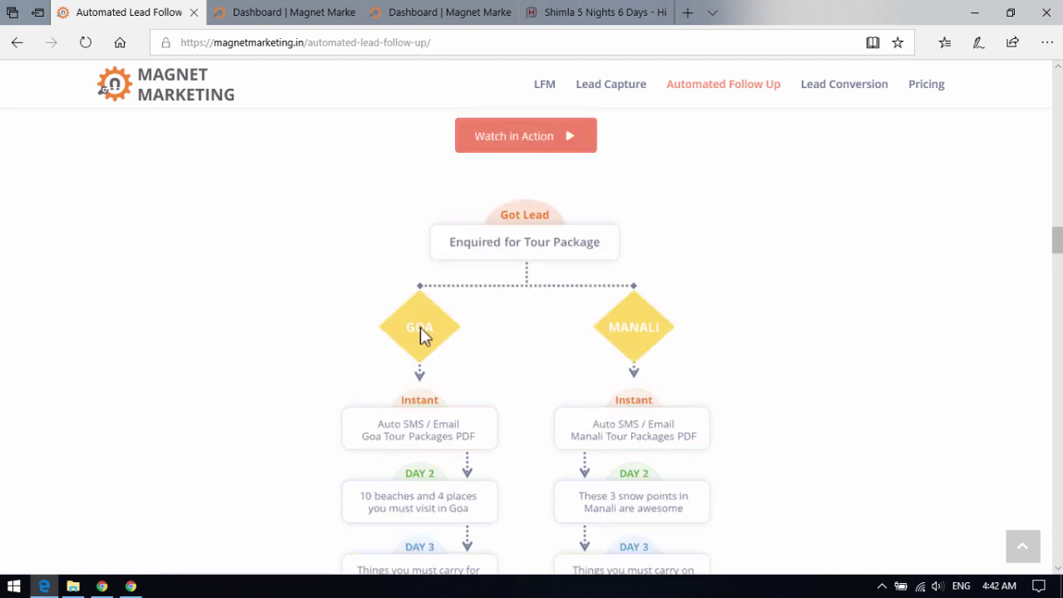
scroll(420, 332, "down", 3)
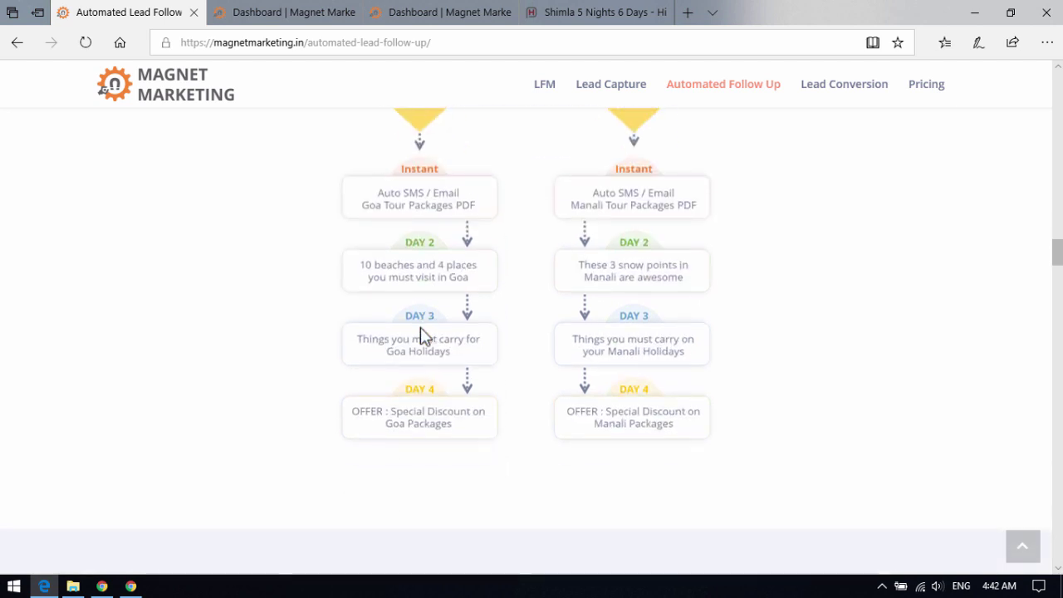
scroll(422, 334, "up", 3)
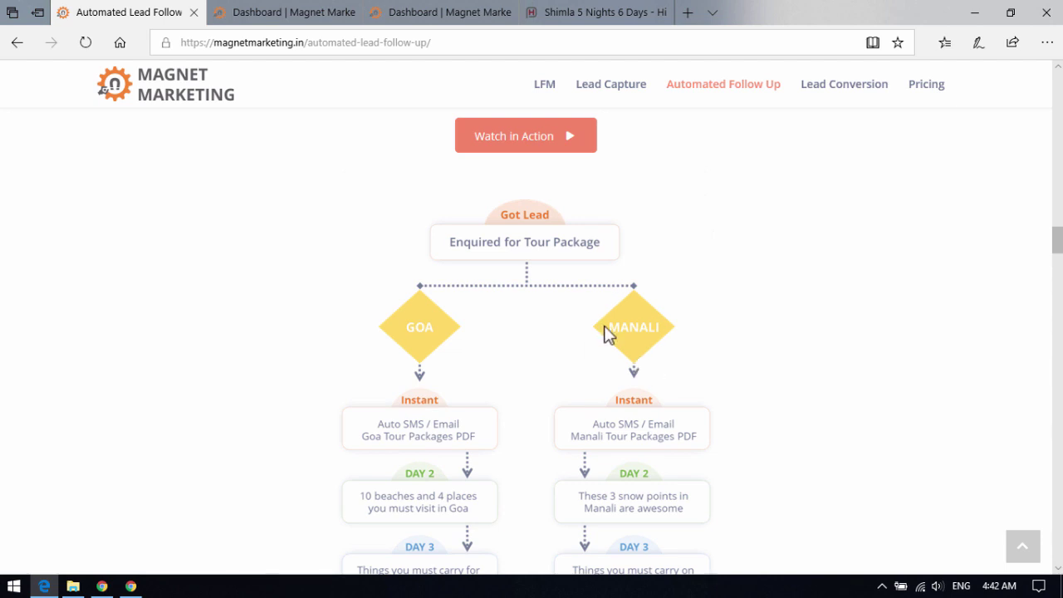
scroll(608, 332, "down", 2)
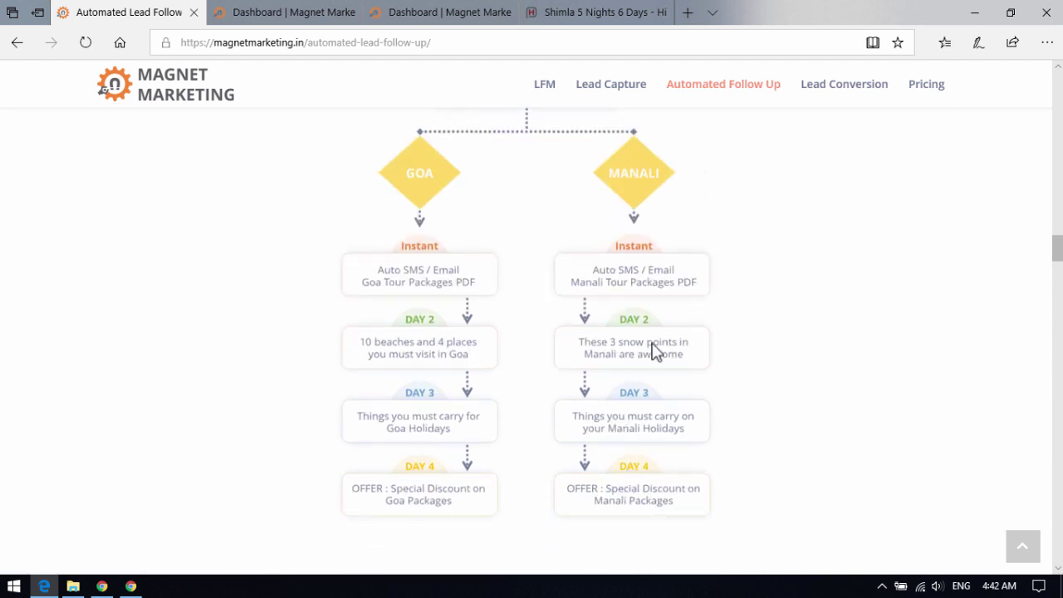
scroll(636, 428, "up", 2)
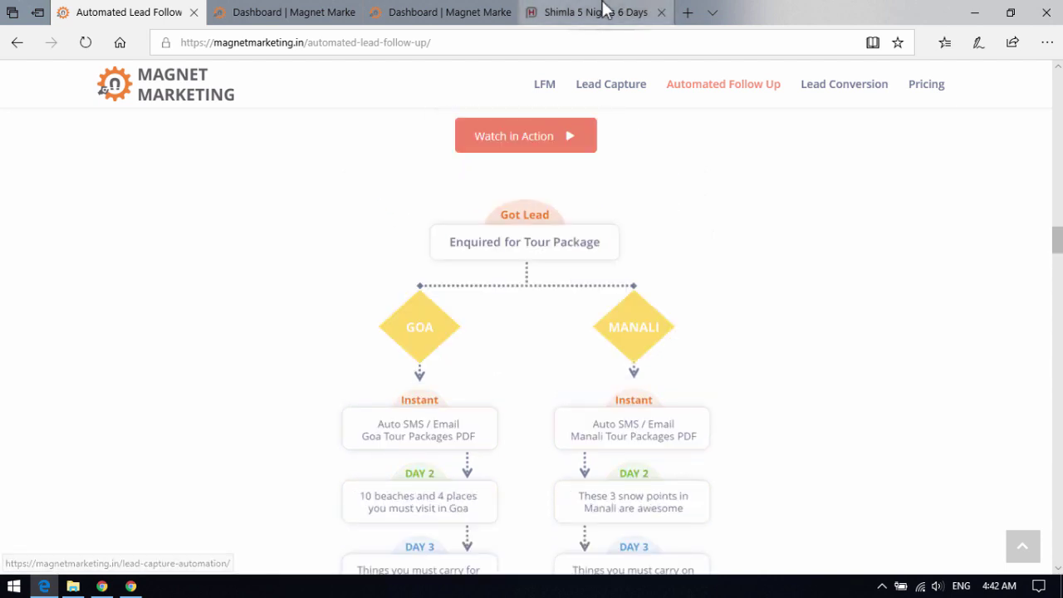
left_click(605, 11)
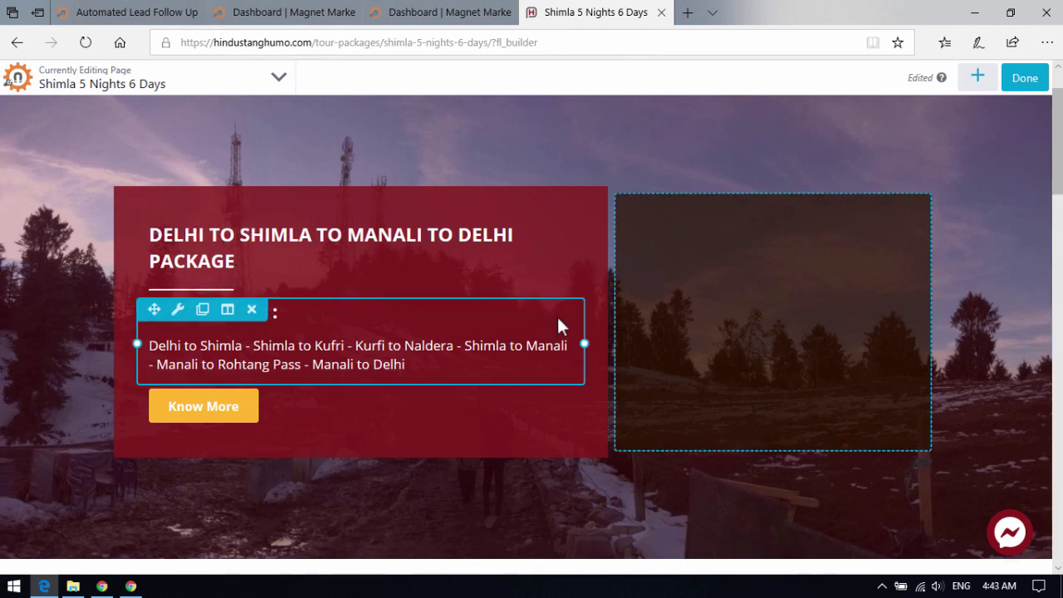
left_click(113, 10)
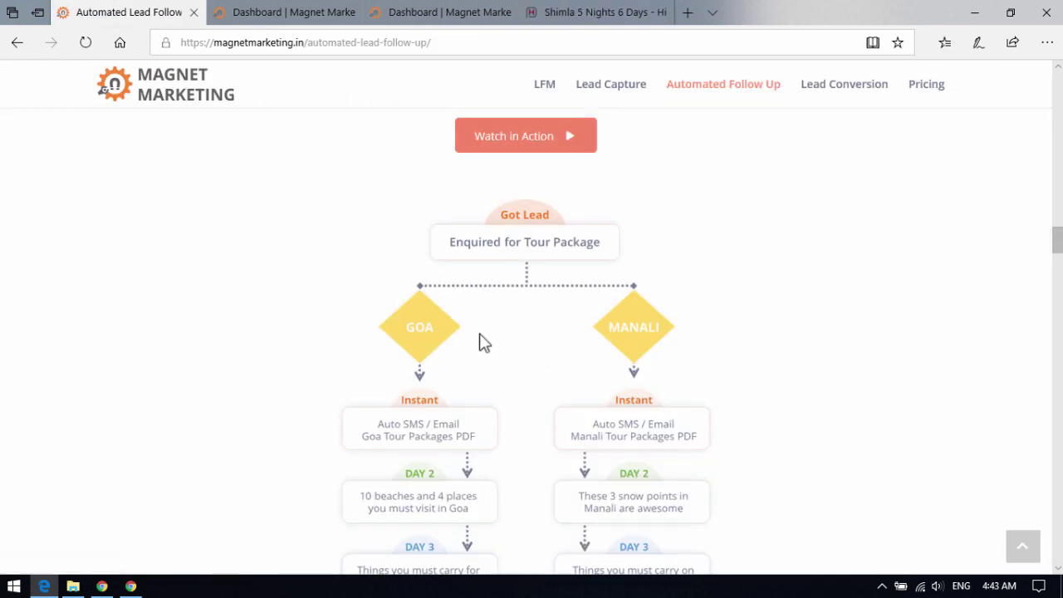
- Switch to the Magnet Marketing dashboard and open the Tour Package Form for editing
left_click(275, 8)
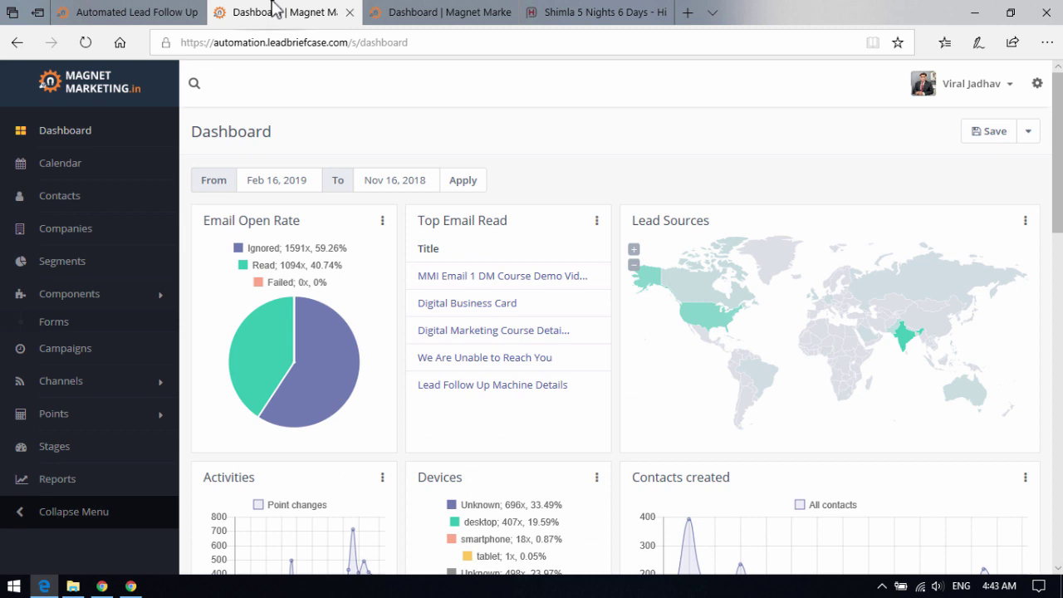
left_click(69, 323)
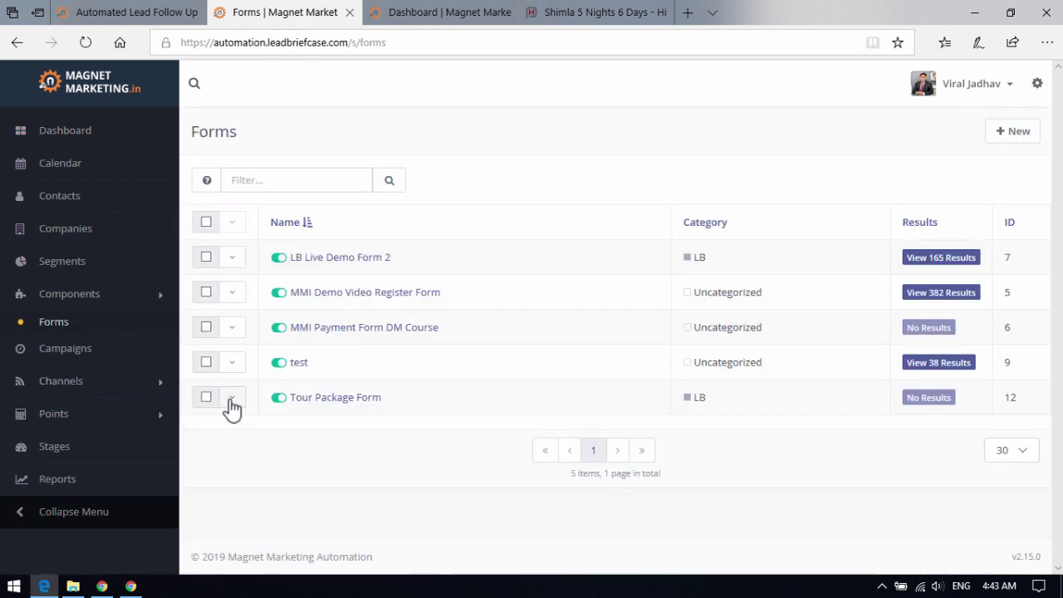
left_click(232, 400)
left_click(249, 423)
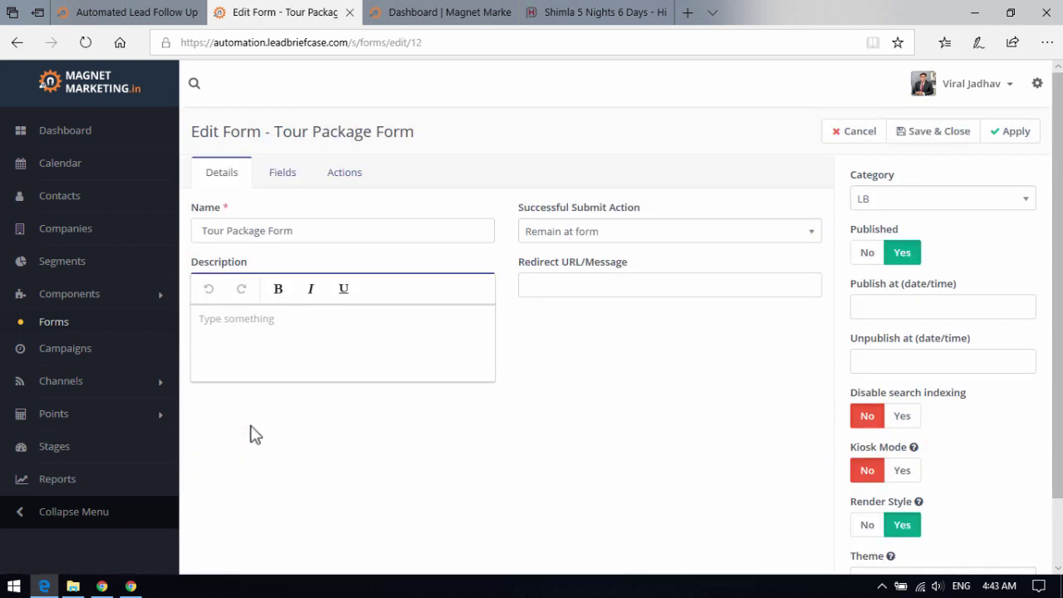
- Review the form's fields and view the list of options in the "Looking for.." package field
left_click(283, 174)
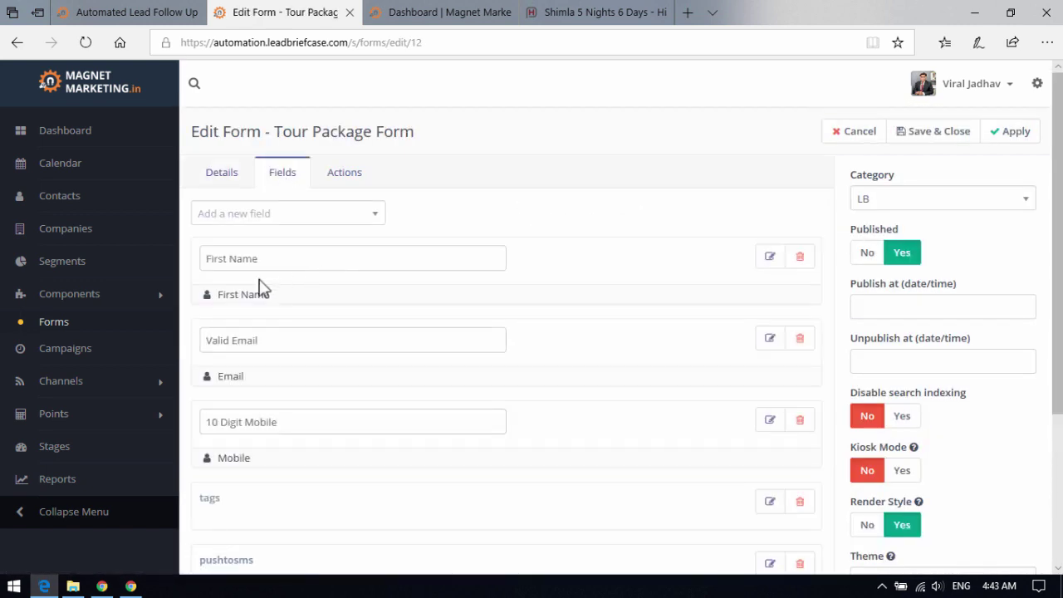
scroll(295, 356, "down", 3)
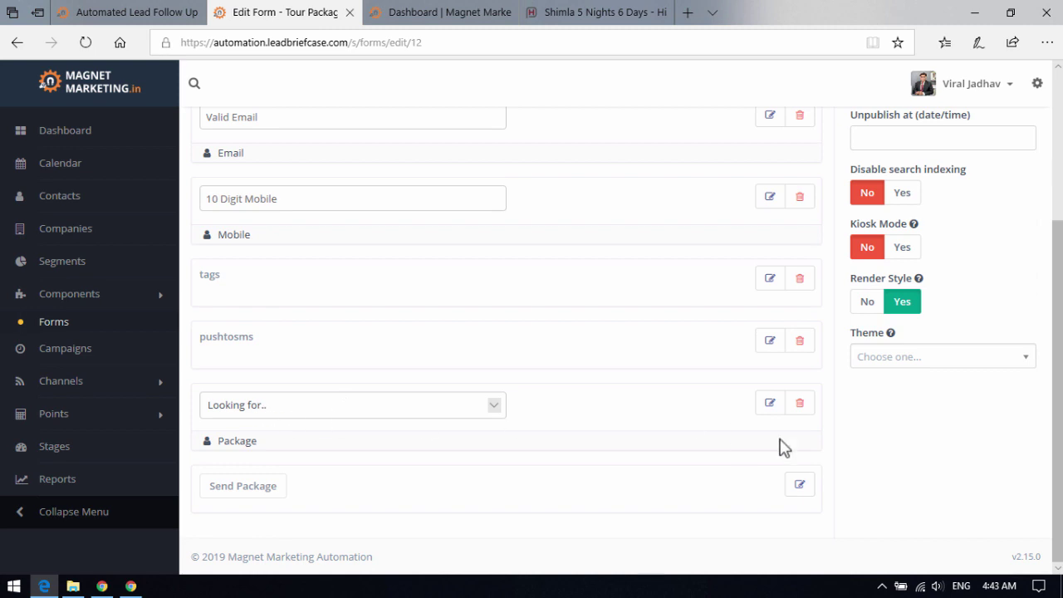
left_click(770, 404)
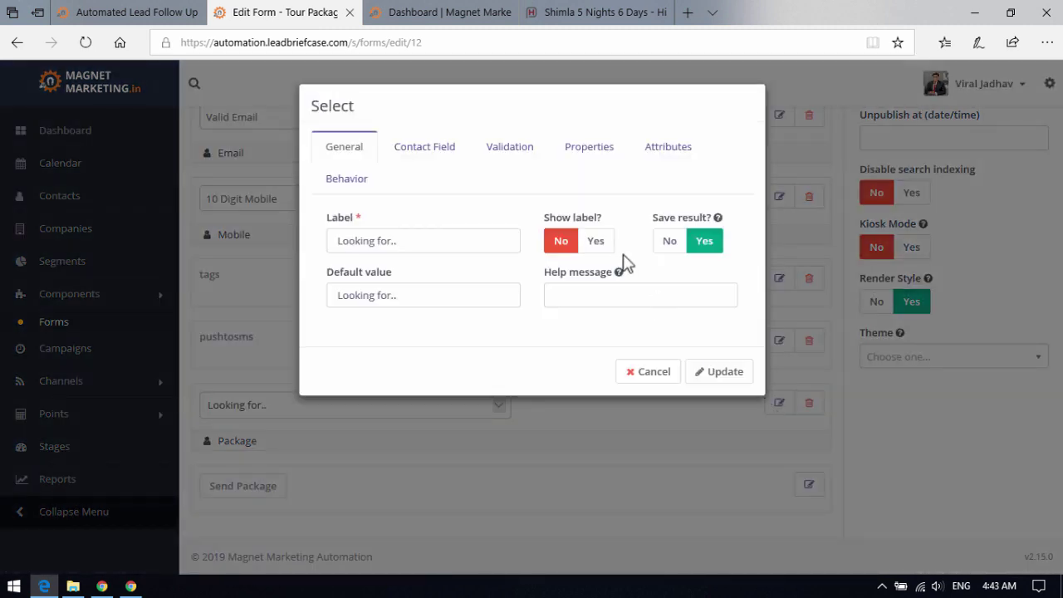
left_click(582, 154)
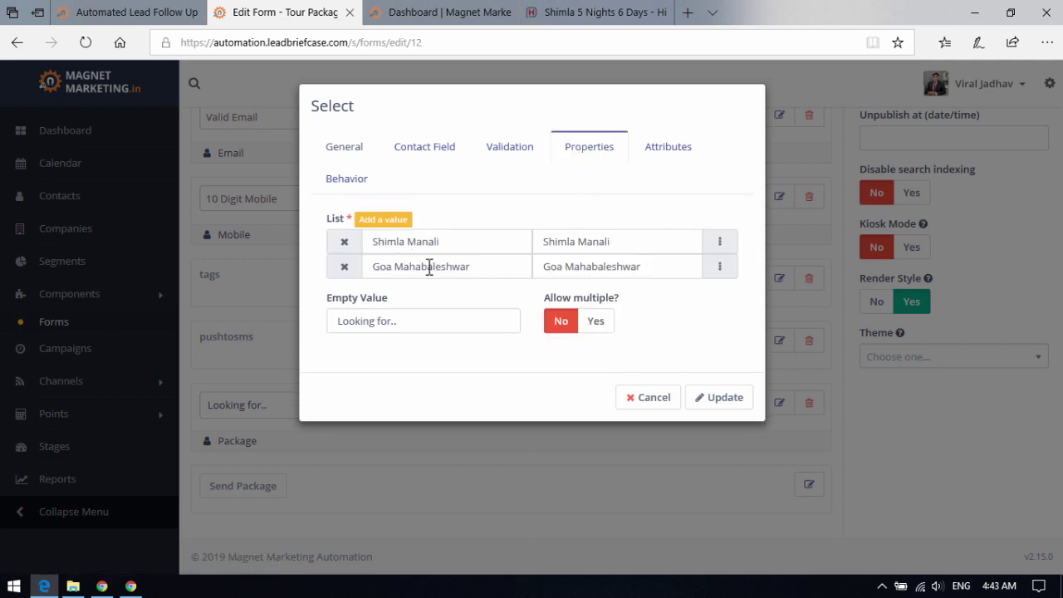
- Add an option to the "Looking for.." field with Kerala as both label and value
left_click(370, 220)
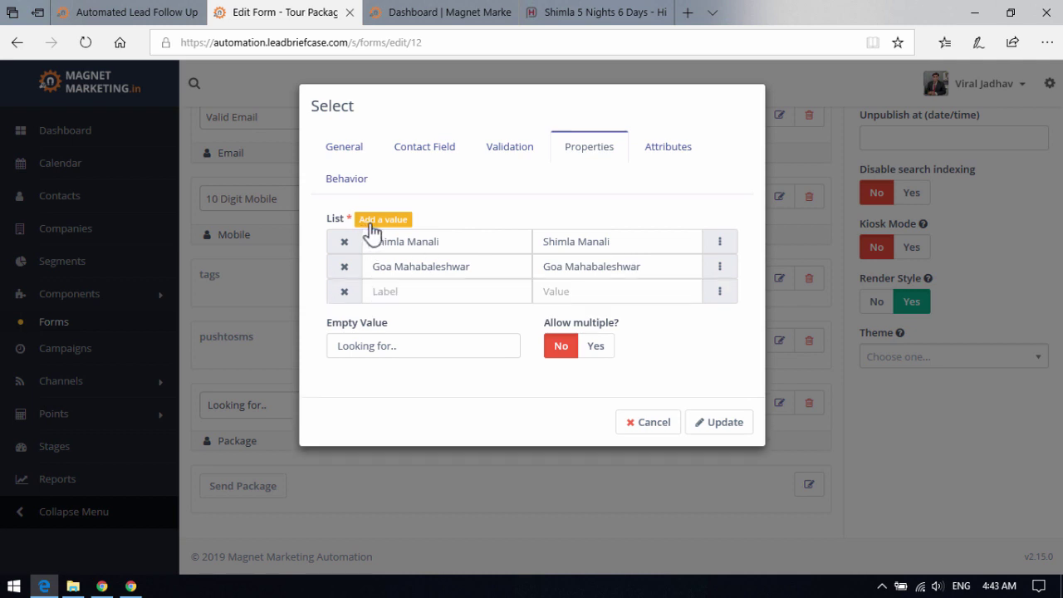
left_click(401, 284)
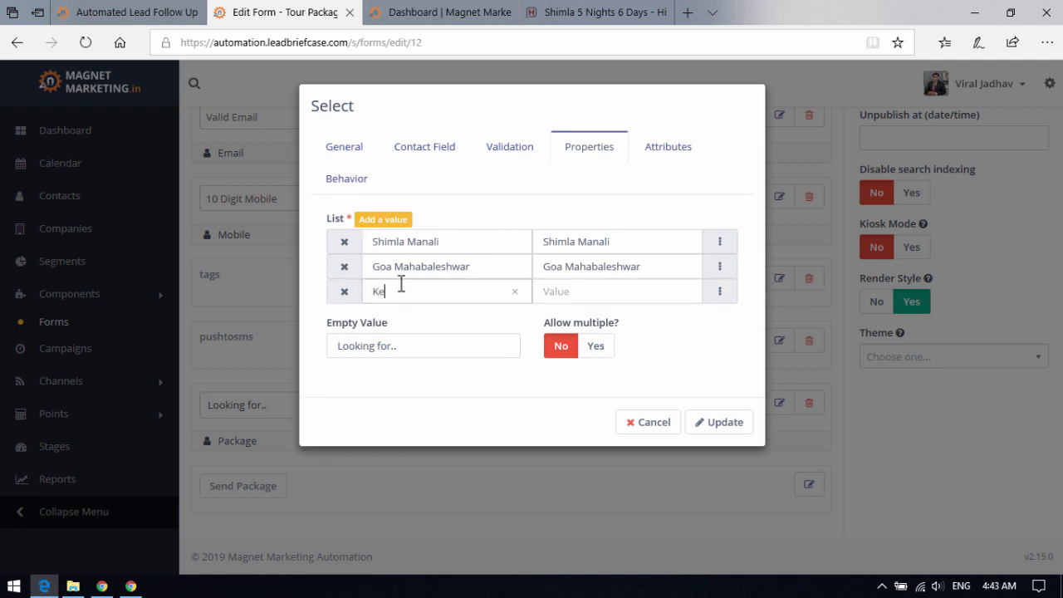
type("Kerala")
double_click(401, 284)
key("ctrl+c")
left_click(555, 291)
key("ctrl+v")
- Add another option with Thailand as both label and value, and discard the changes to the "Looking for.." field
left_click(387, 224)
left_click(410, 316)
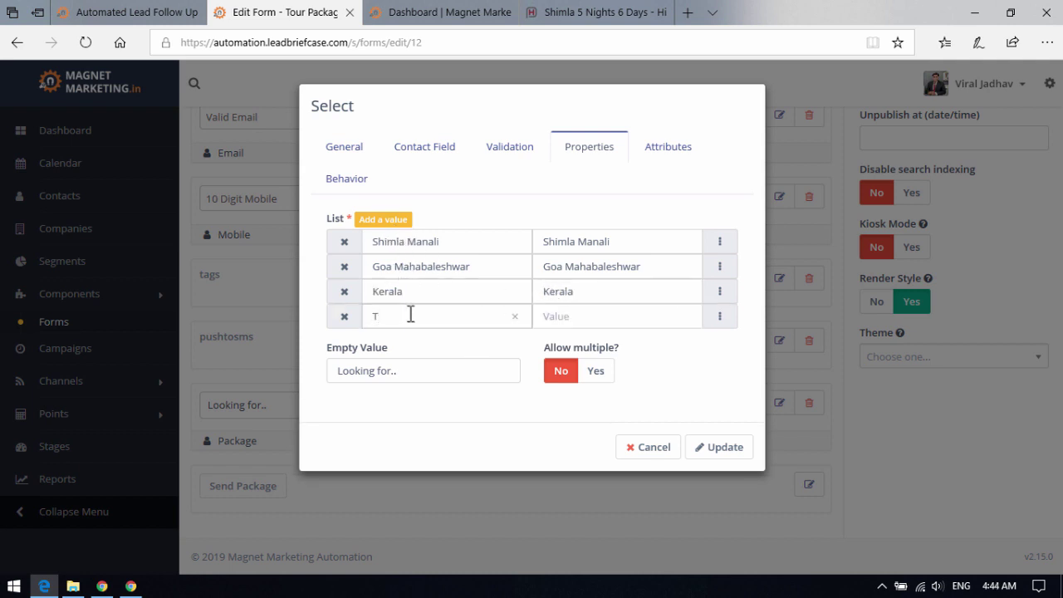
type("Thailand")
key("ctrl+a")
key("ctrl+c")
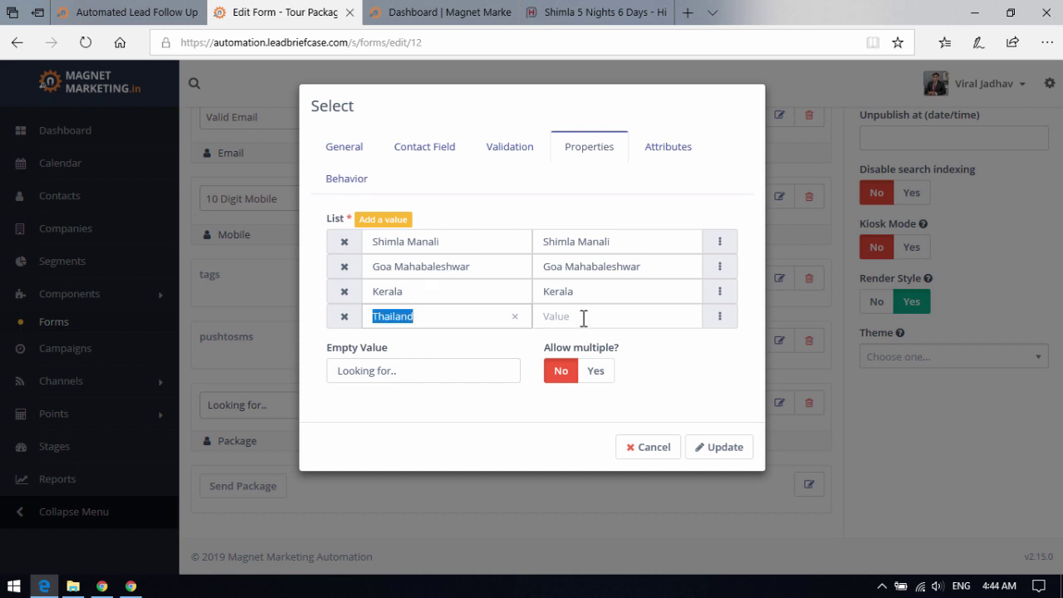
left_click(584, 316)
key("ctrl+v")
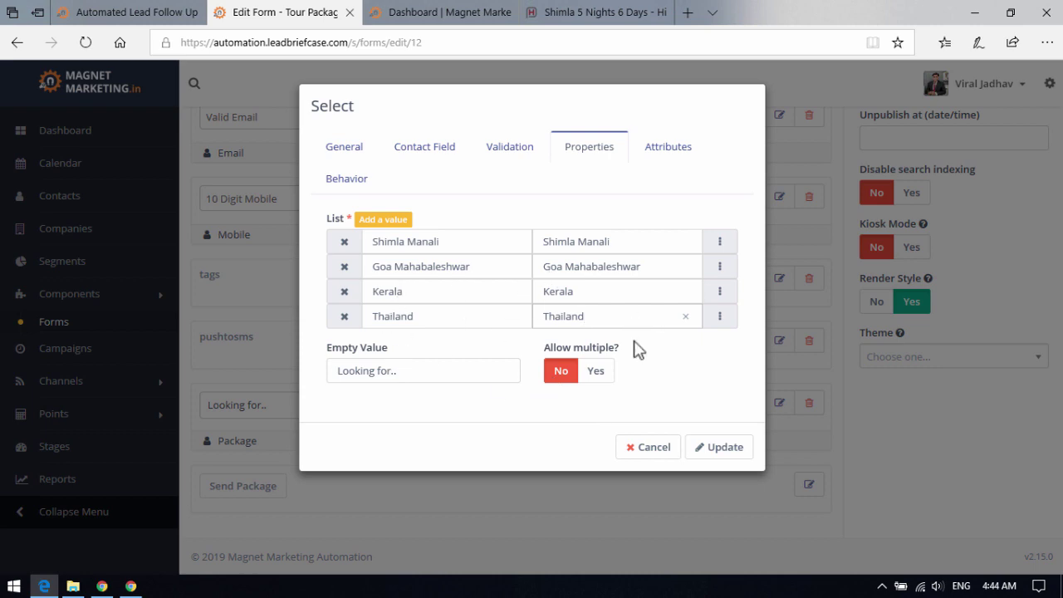
left_click(636, 456)
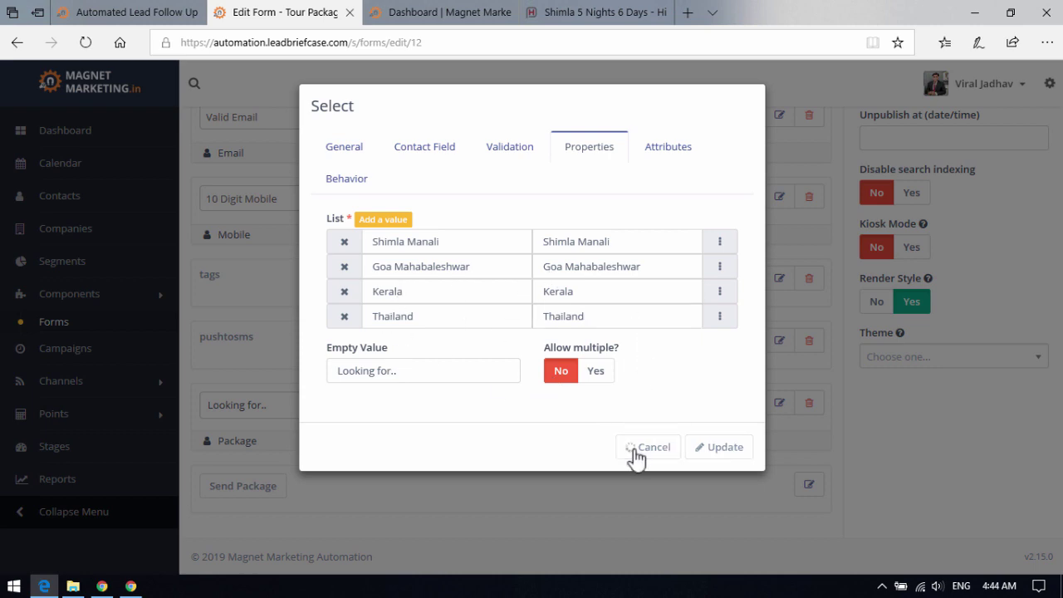
- Save and close the Tour Package Form and copy its automatic JavaScript embed code
scroll(724, 401, "up", 3)
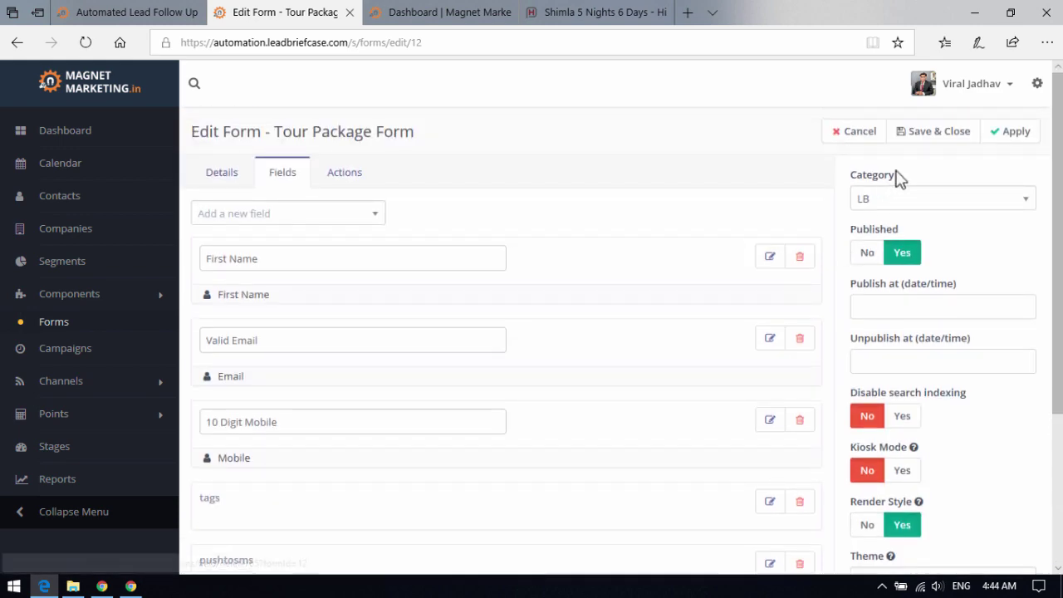
left_click(920, 146)
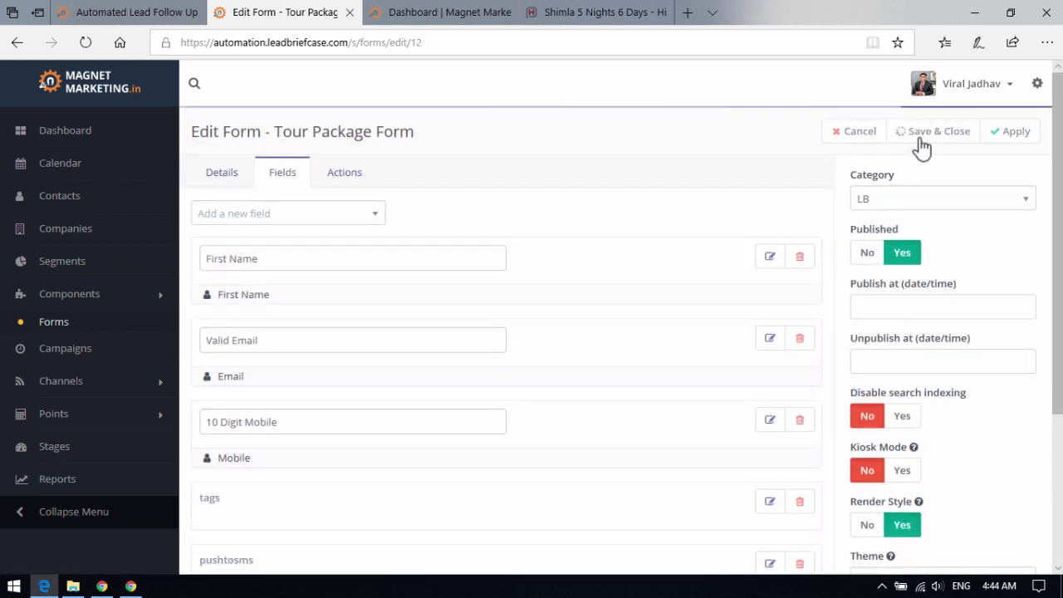
left_click(895, 297)
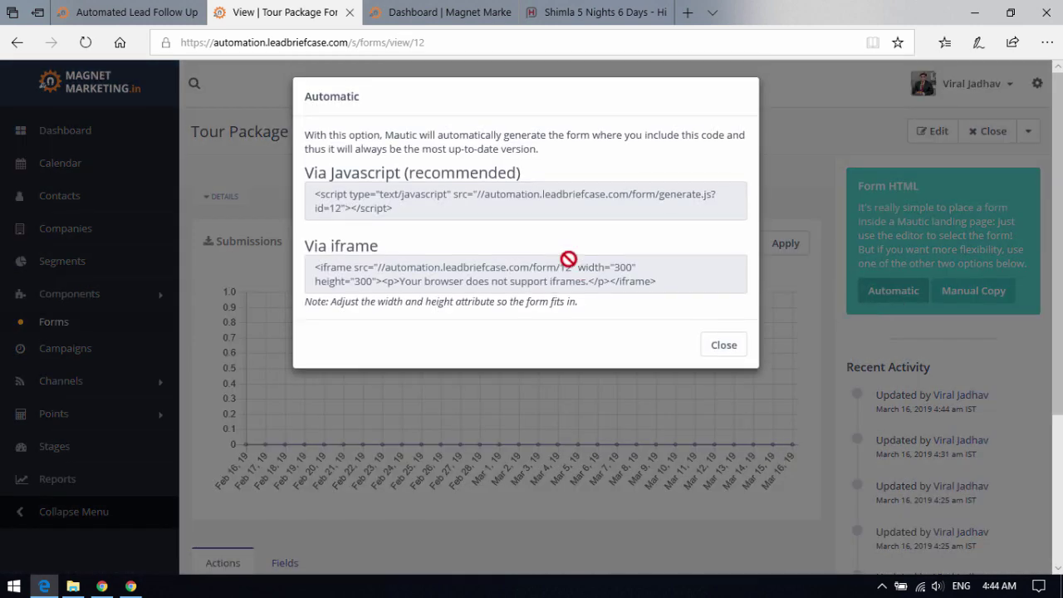
left_click(523, 201)
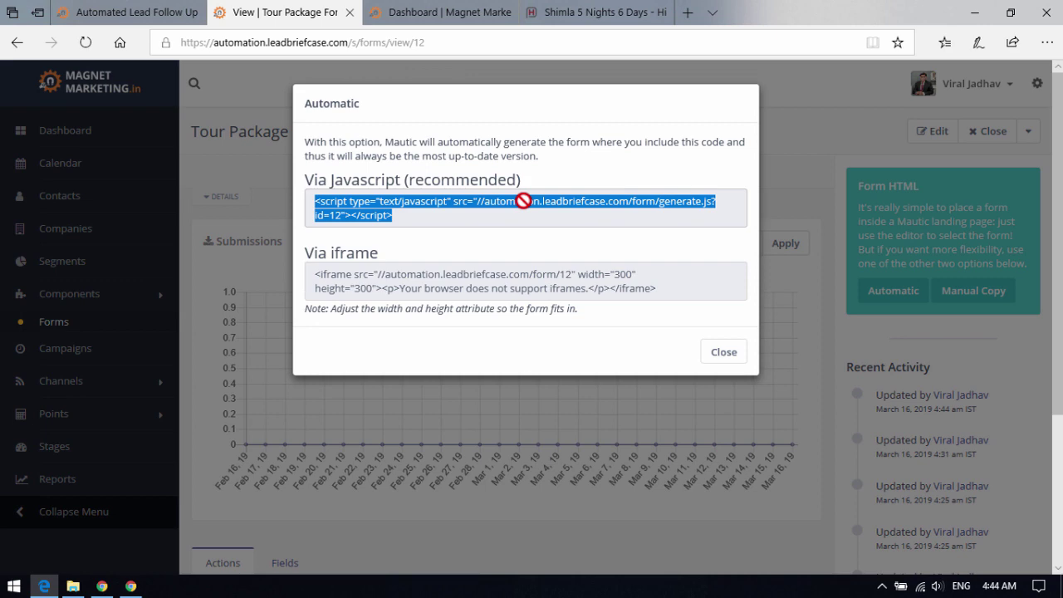
- Add an HTML module to the empty column of the Shimla 5 Nights 6 Days page, paste the form's embed code and save the module
left_click(581, 10)
left_click(973, 79)
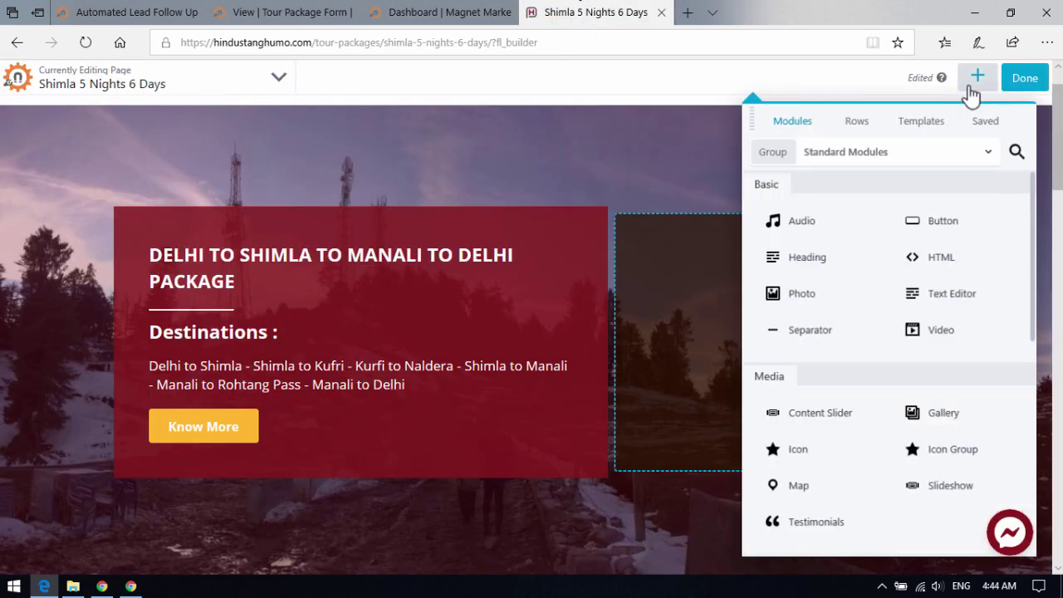
left_click_drag(945, 276, 722, 283)
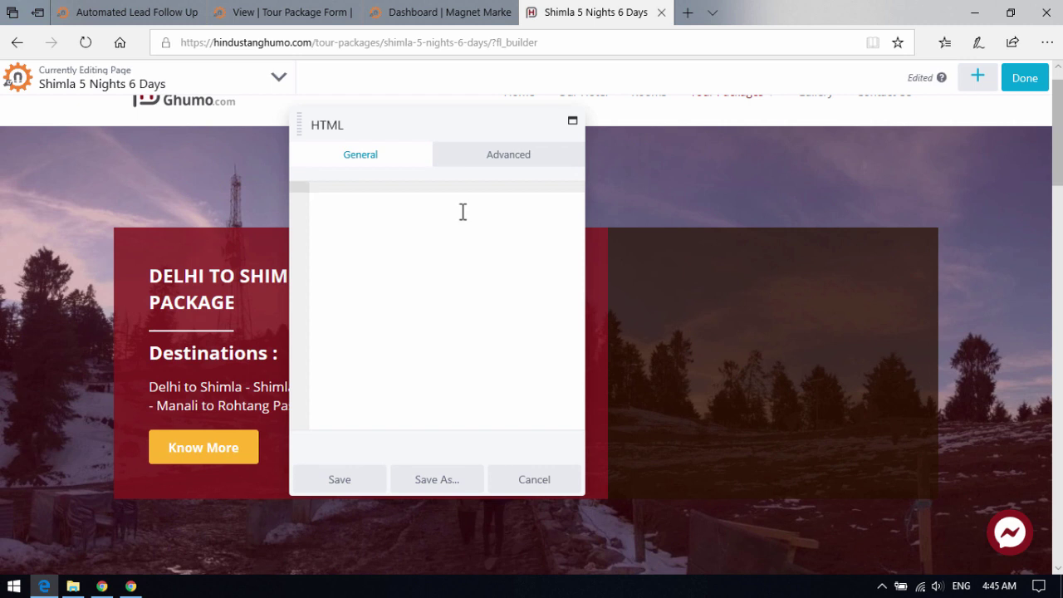
key("ctrl+v")
left_click_drag(519, 425, 353, 425)
left_click(353, 488)
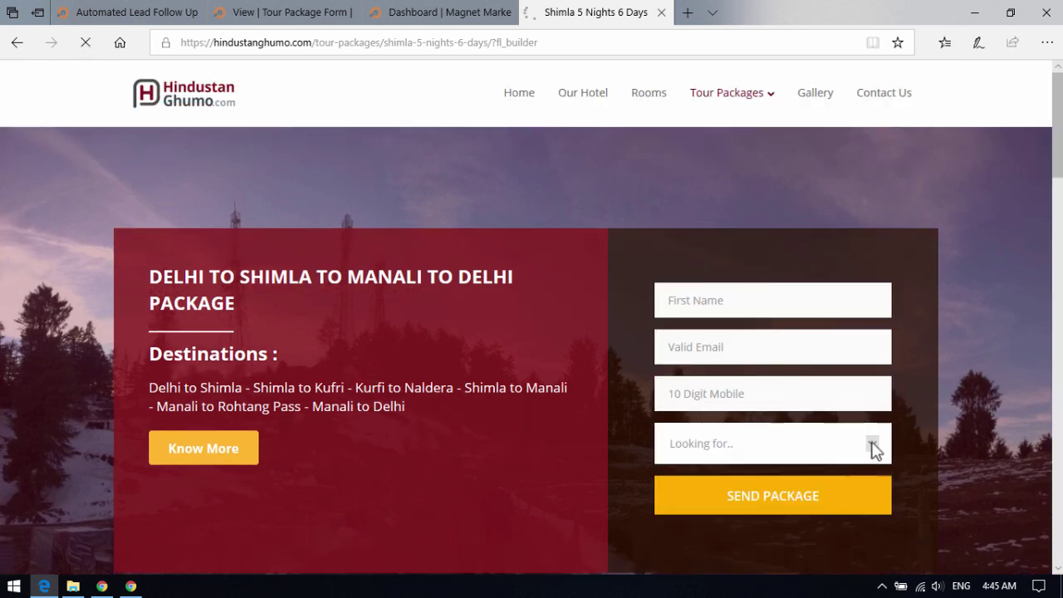
- Check the package choices in the embedded form's "Looking for.." dropdown on the Shimla page
left_click(873, 450)
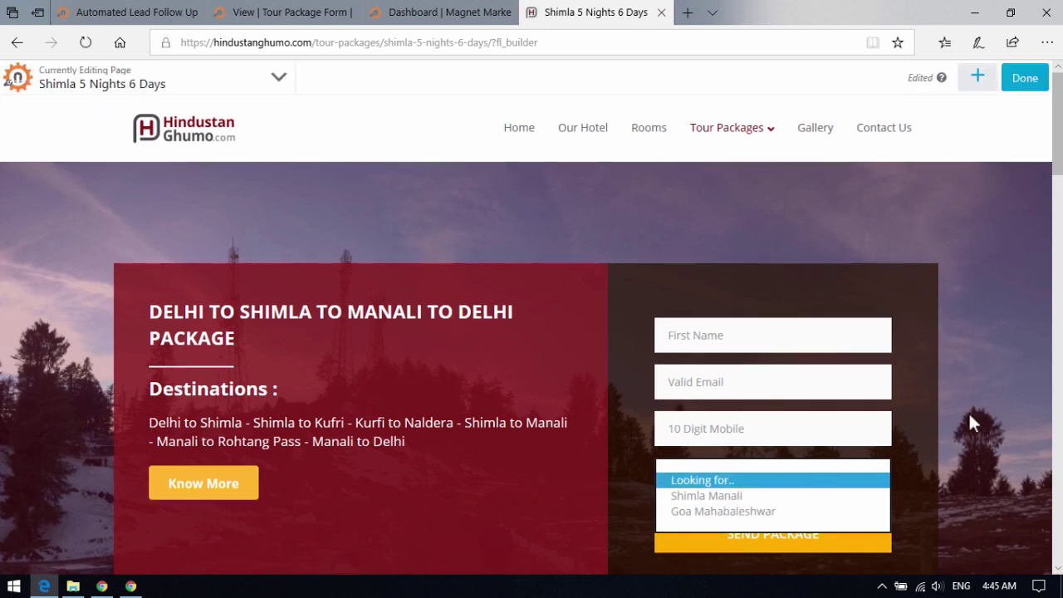
left_click(1029, 288)
scroll(970, 312, "down", 1)
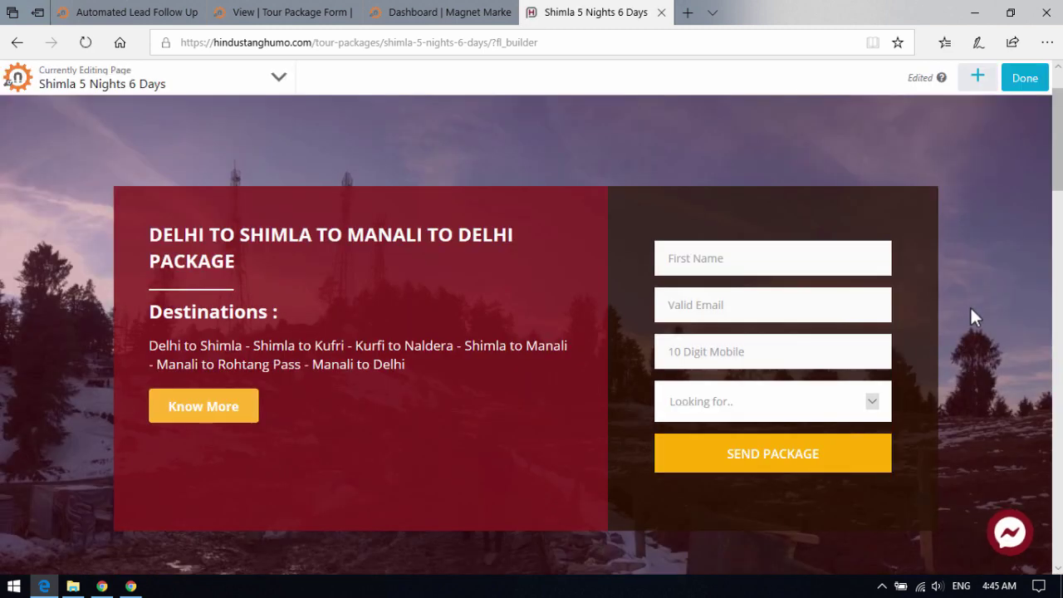
- Switch to the second Magnet Marketing dashboard, open the Tour Package Campaign for editing and launch its campaign builder
left_click(397, 11)
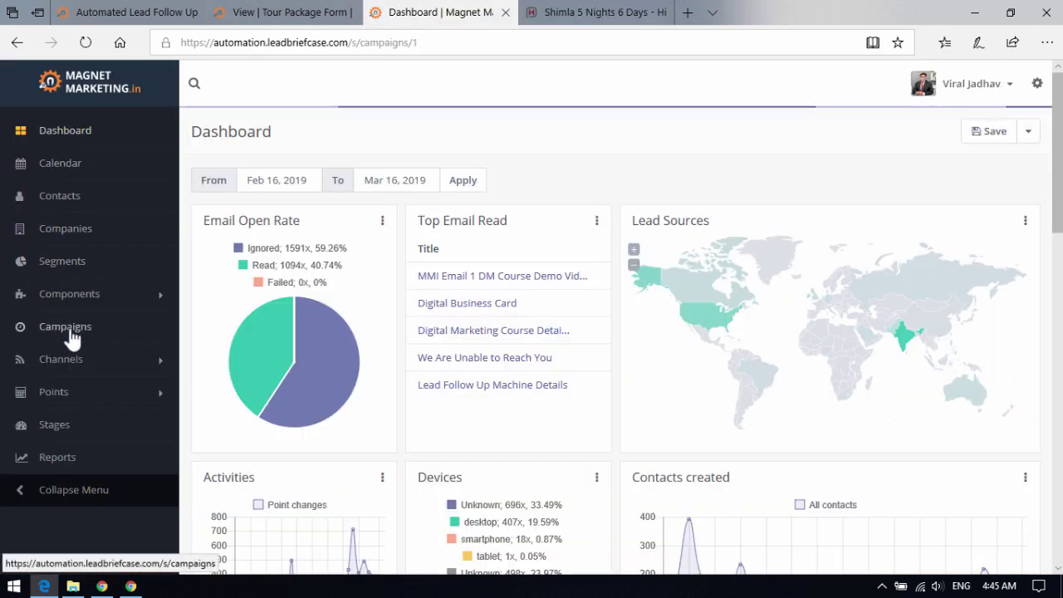
scroll(225, 380, "down", 1)
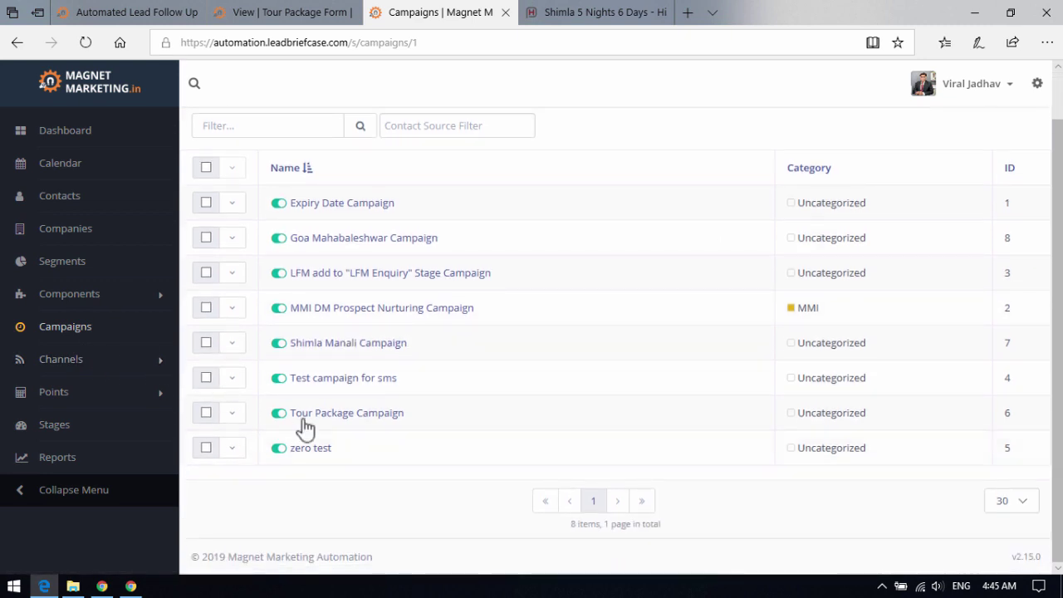
left_click(235, 415)
left_click(251, 441)
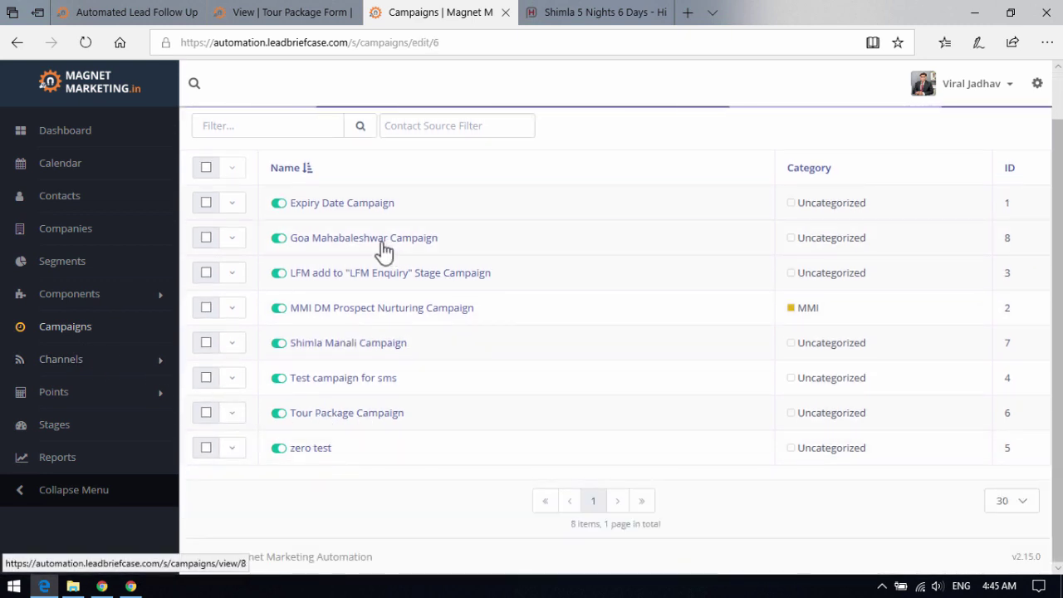
left_click(726, 130)
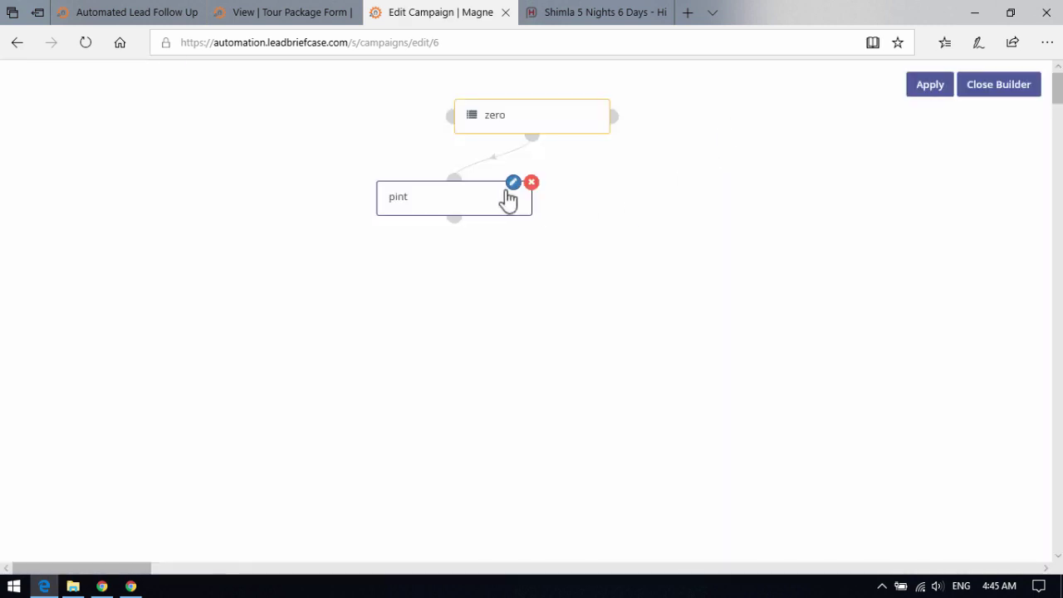
- Delete the pint event from the campaign and remove the zero segment from its contact source
left_click(530, 183)
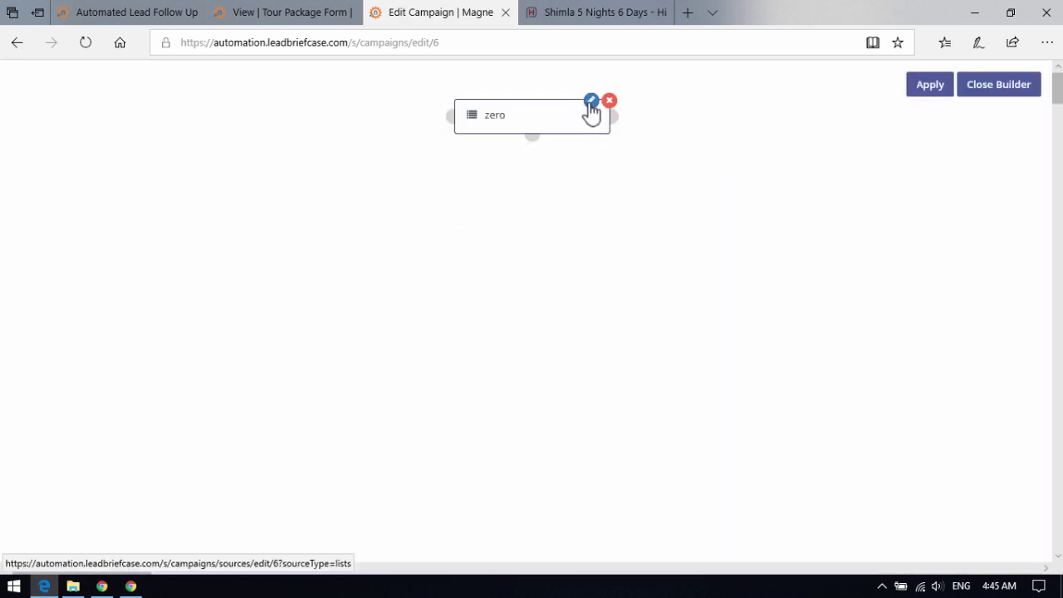
left_click(590, 102)
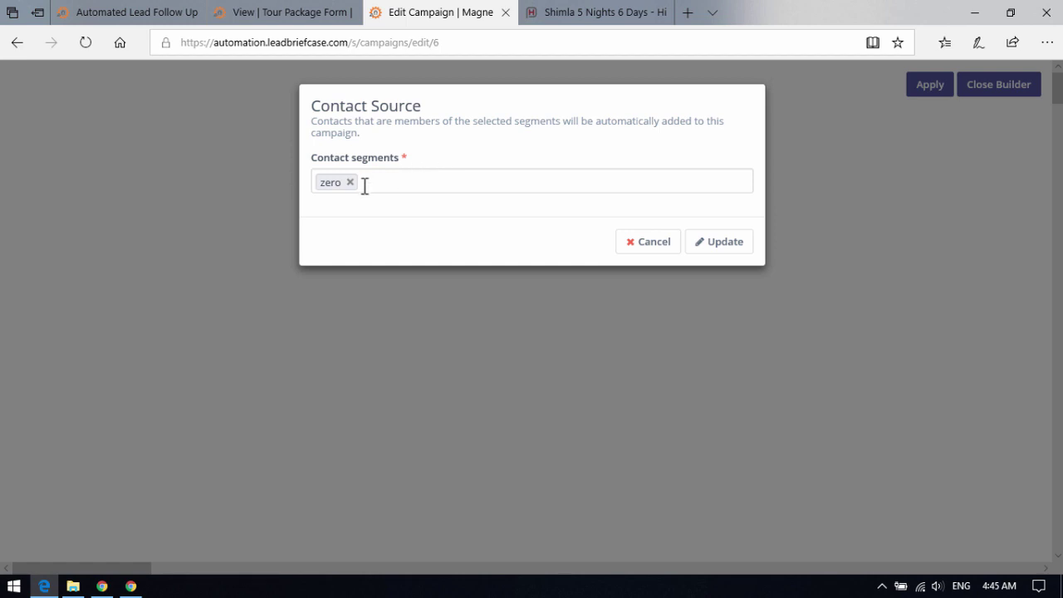
left_click(349, 182)
- Open the Tour Package Form for editing and check which segment its Distribute action adds contacts to
left_click(285, 12)
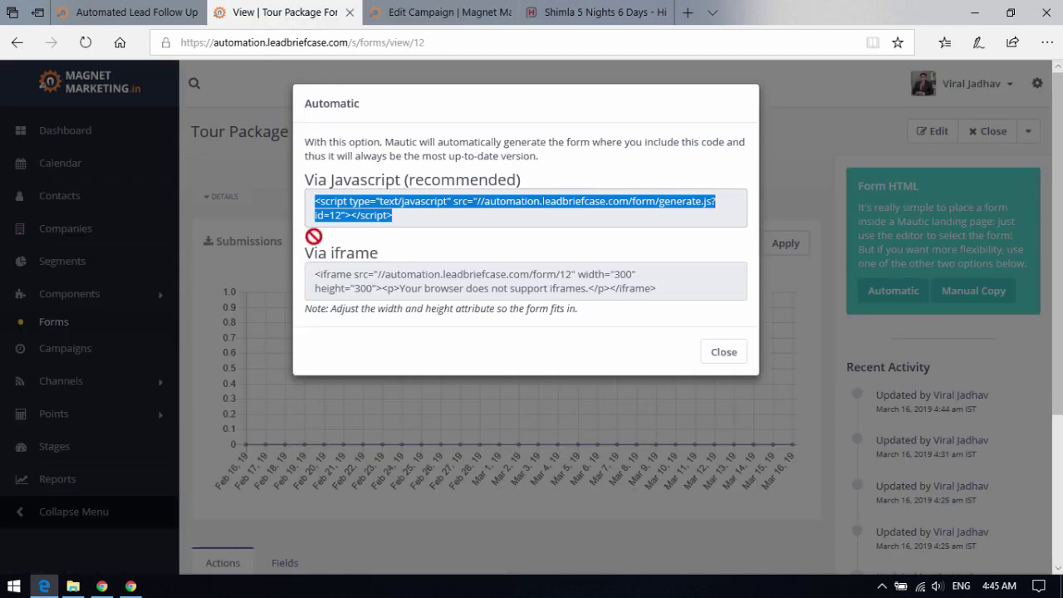
left_click(722, 352)
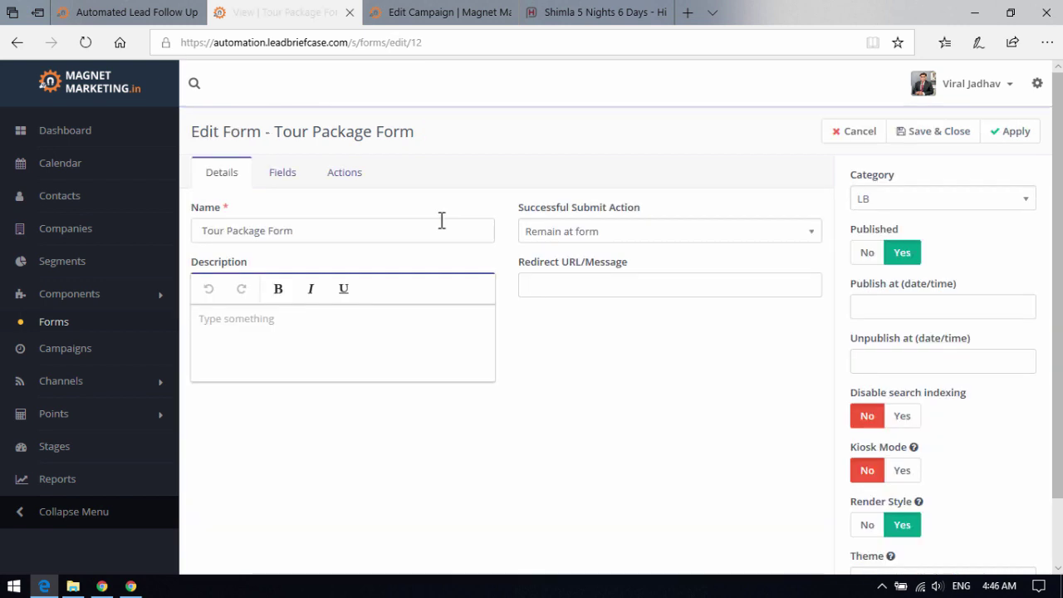
left_click(341, 180)
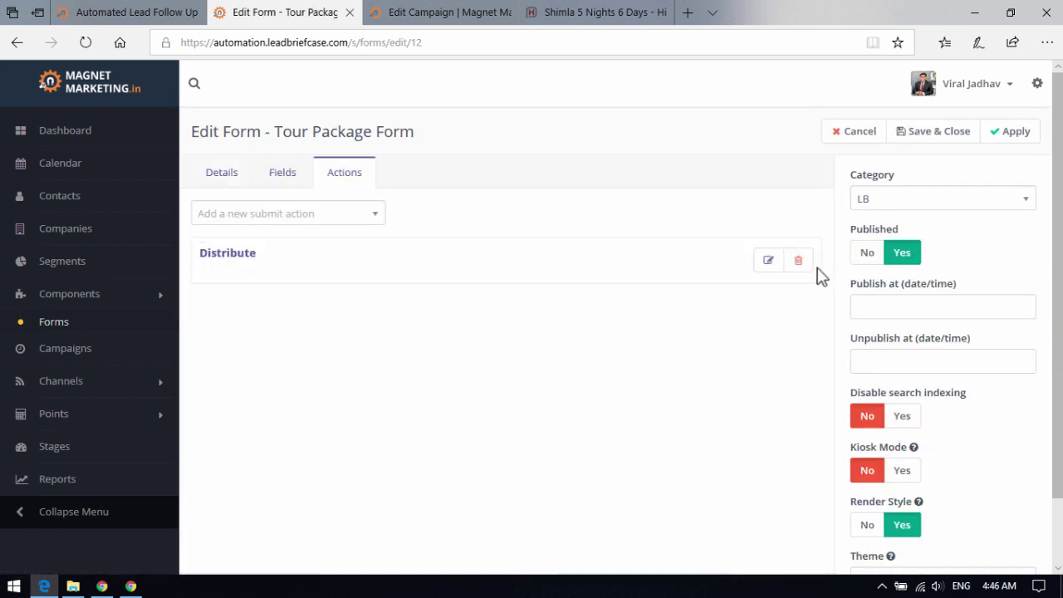
left_click(770, 263)
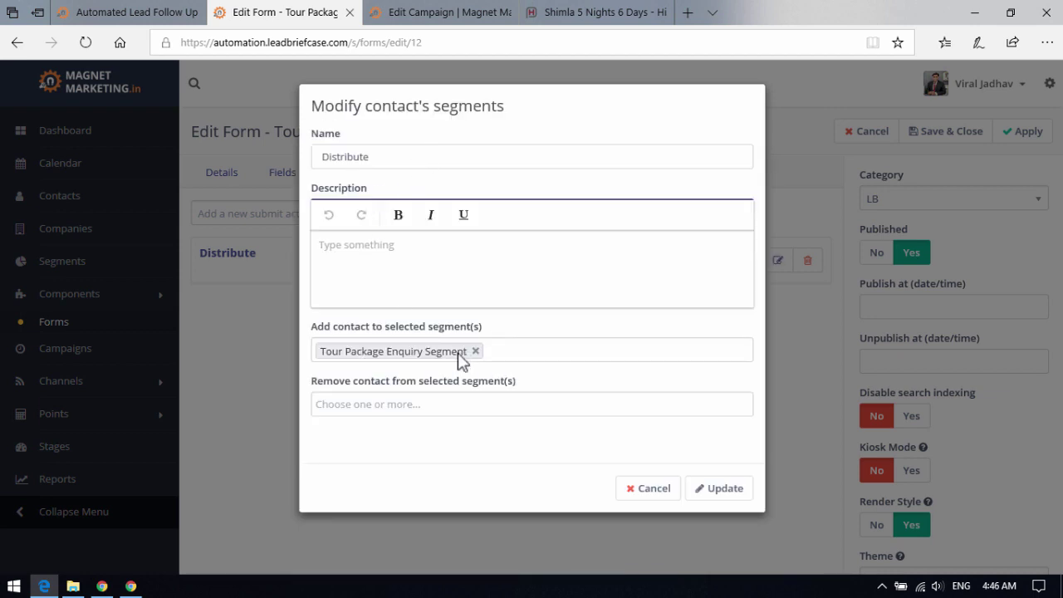
- Set the campaign's contact source to Tour Package Enquiry Segment and update it
left_click(438, 15)
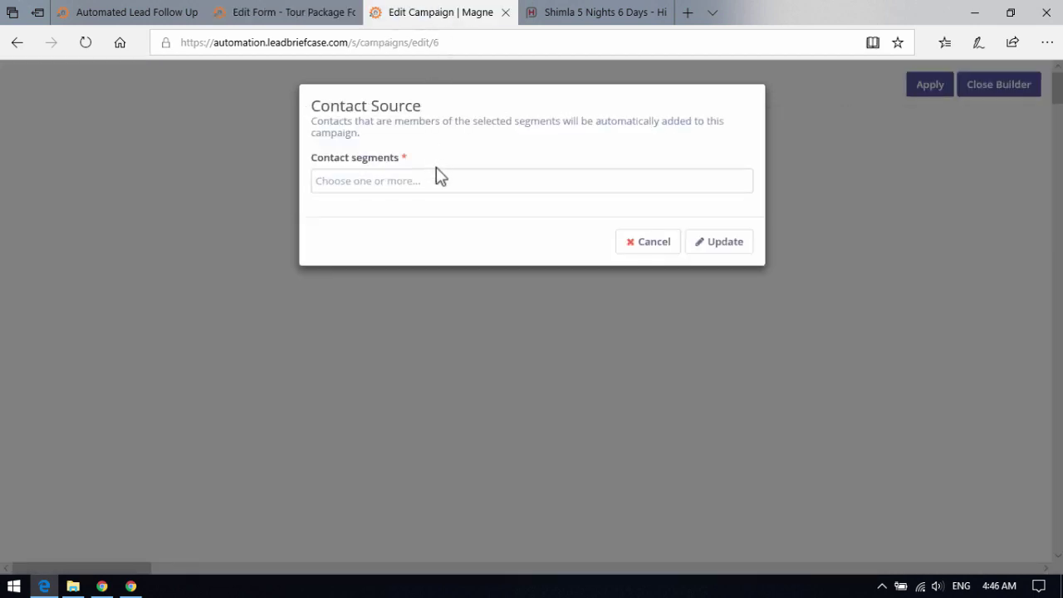
left_click(440, 176)
type("tour")
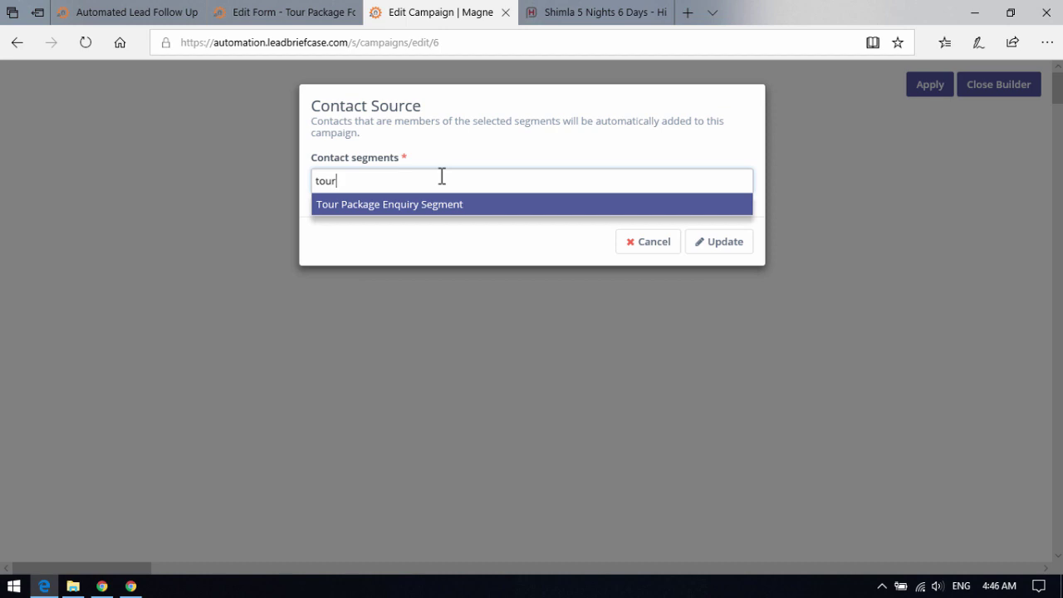
left_click(449, 206)
left_click(723, 246)
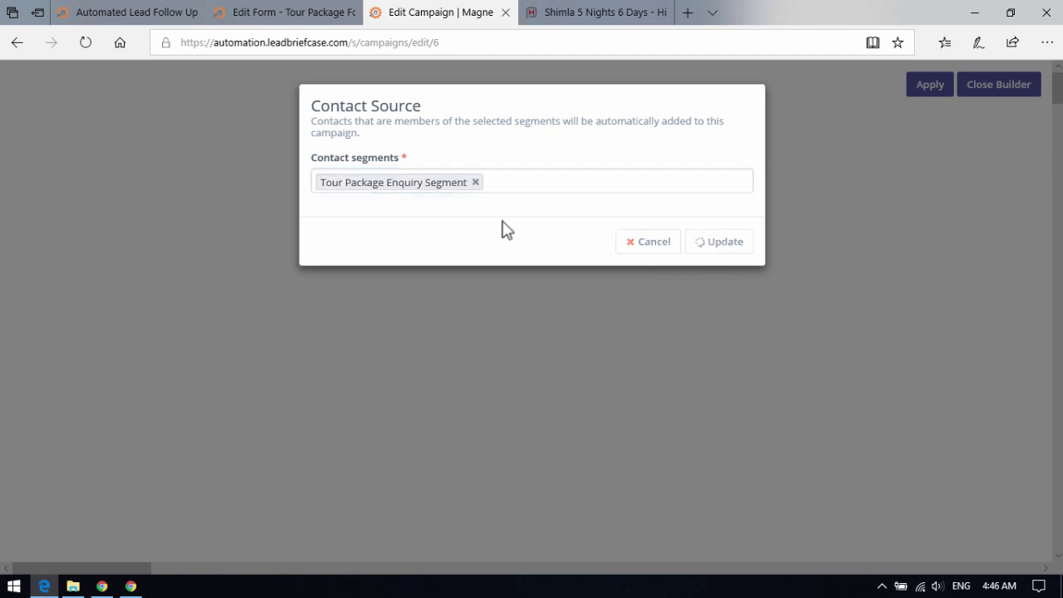
- Review the Goa and Manali flowchart on the Automated Lead Follow Up page and recheck the campaign's contact source
left_click(125, 10)
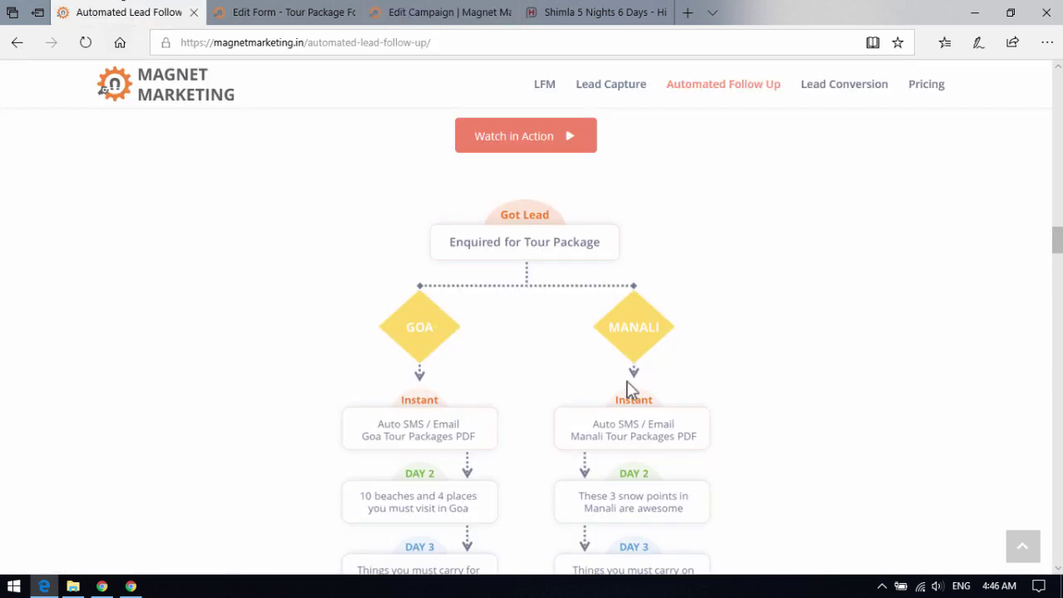
scroll(493, 339, "down", 1)
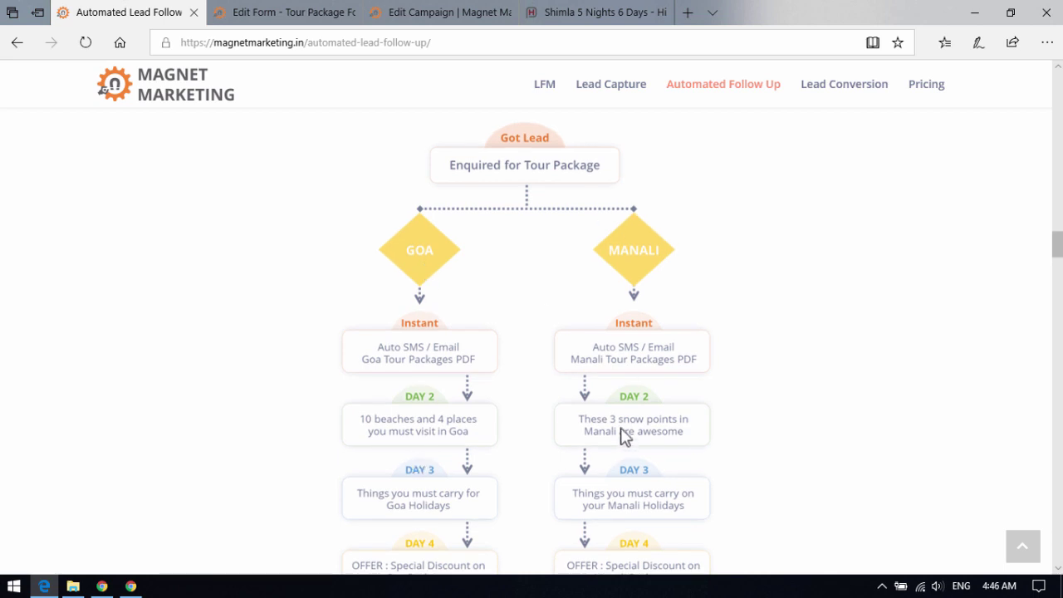
left_click(453, 12)
mouse_move(527, 131)
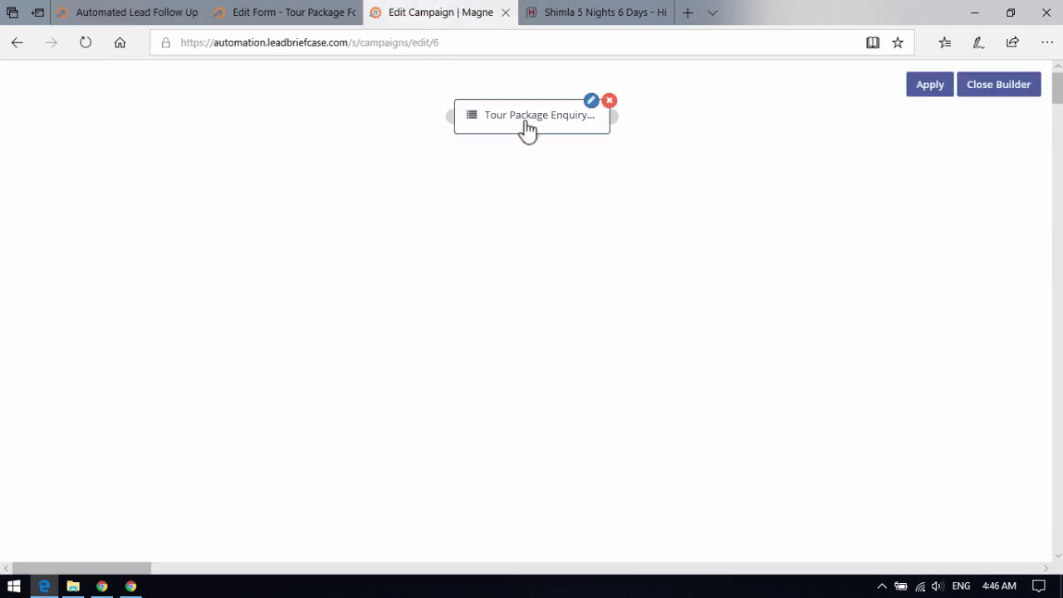
left_click(589, 105)
left_click(735, 250)
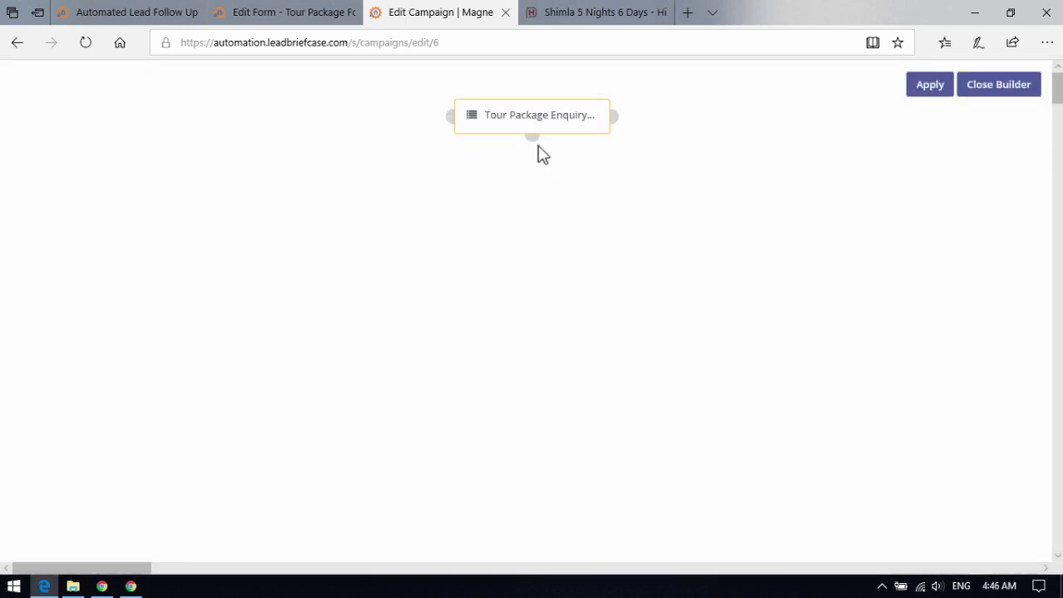
- Attach a Contact field value condition below the Tour Package Enquiry source and name it Interested in Shimla Manali
left_click(533, 136)
left_click(659, 331)
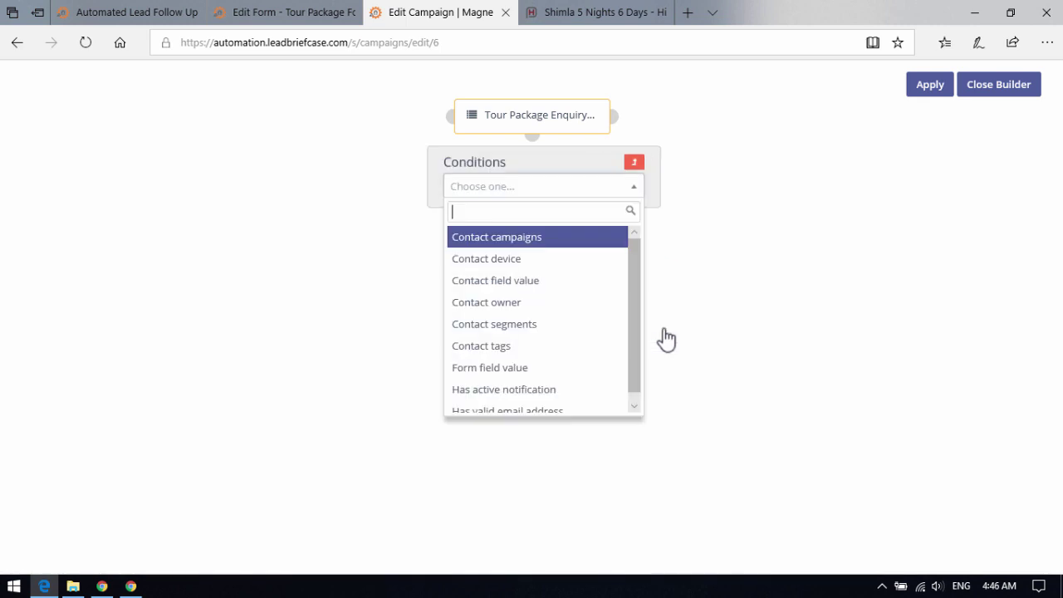
left_click(537, 283)
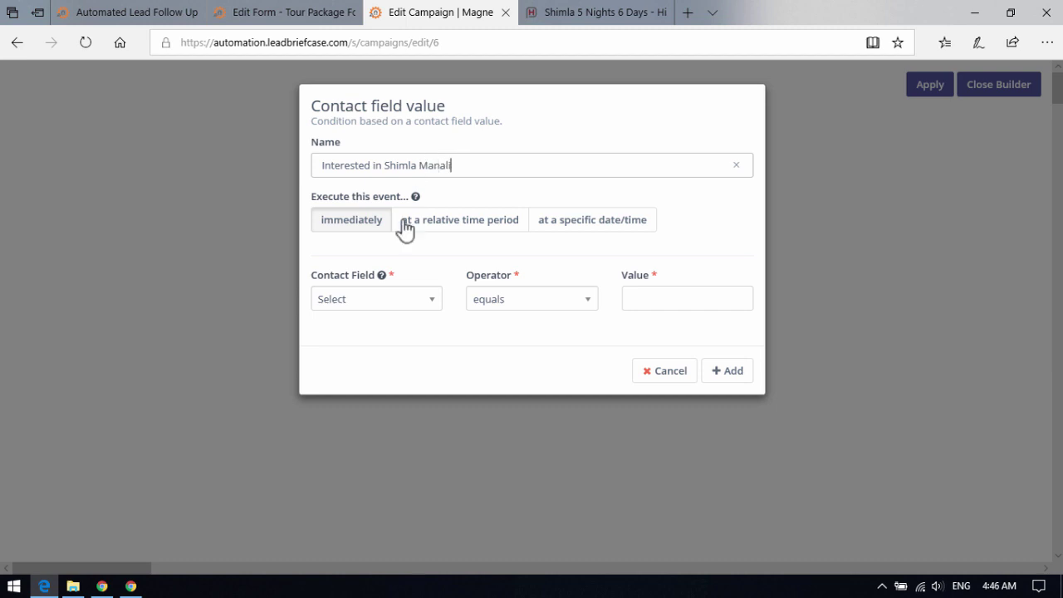
left_click(398, 302)
- Review the smart segmentation criteria described on the Automated Lead Follow Up page and return to the campaign builder
left_click(187, 14)
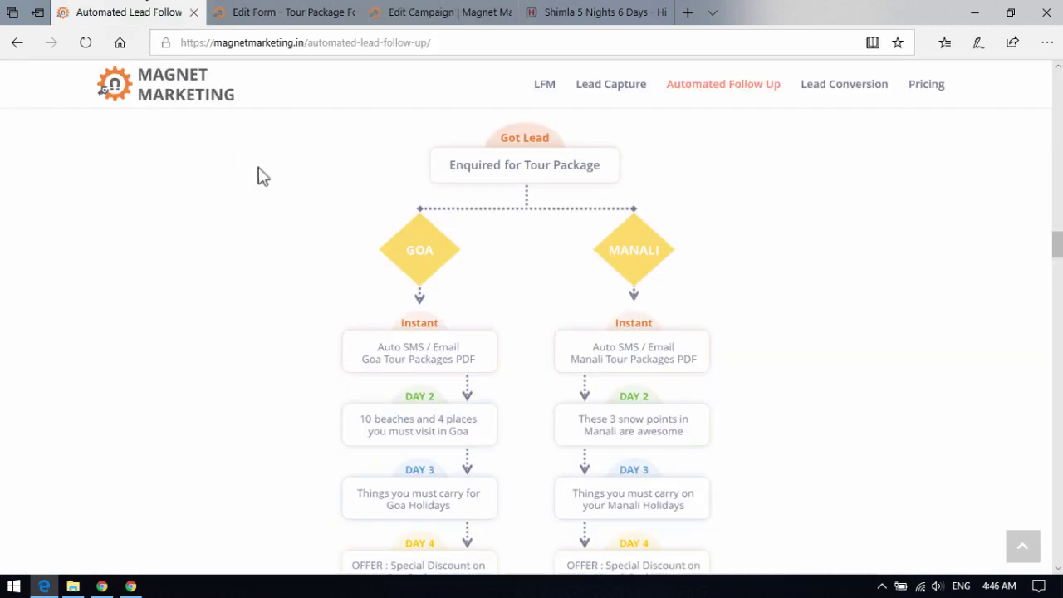
scroll(482, 239, "up", 3)
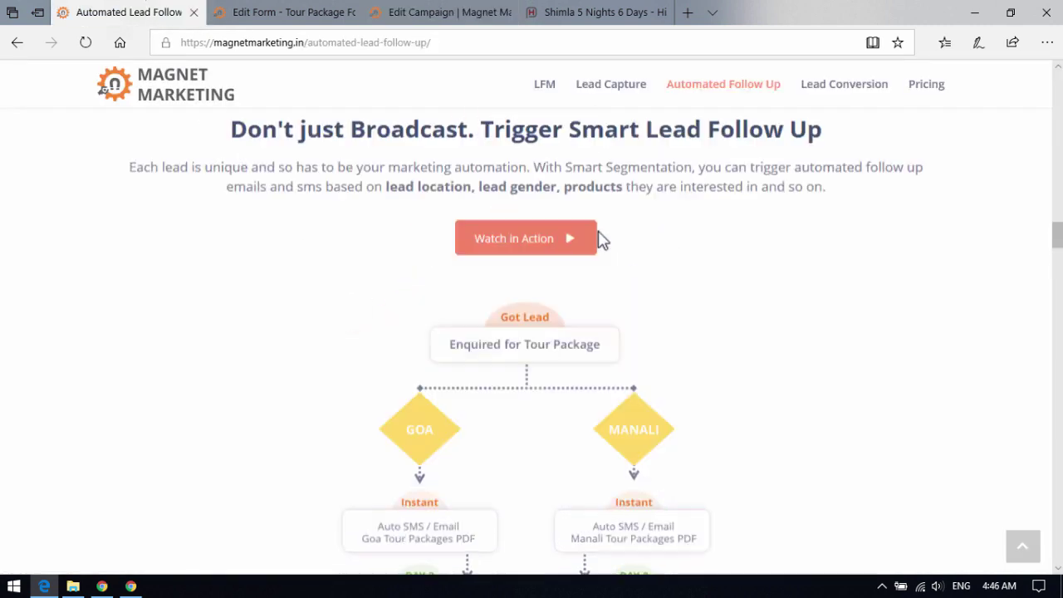
left_click_drag(578, 239, 623, 241)
left_click_drag(389, 239, 550, 241)
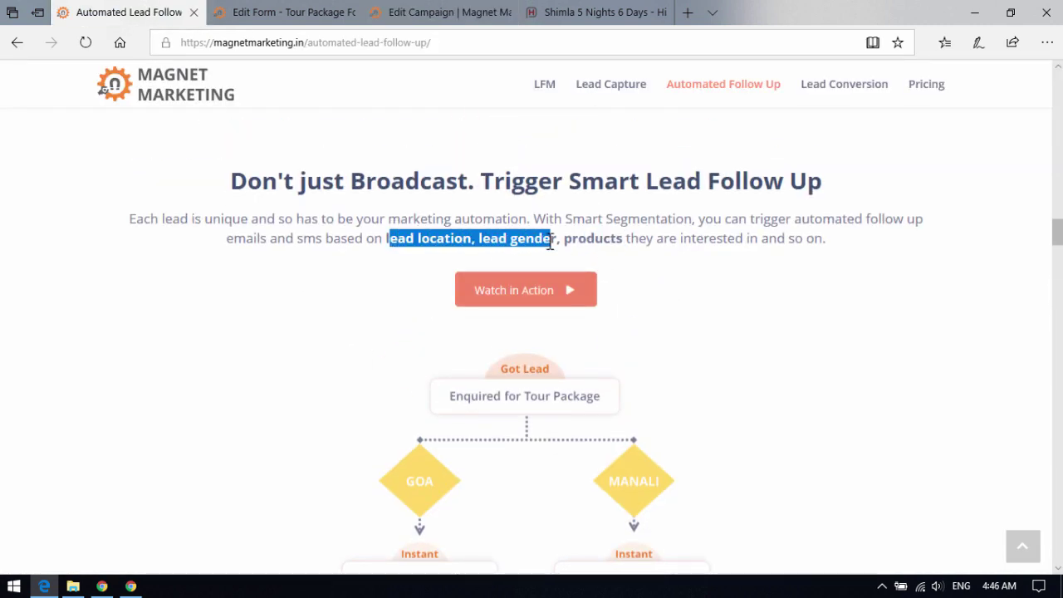
left_click(444, 12)
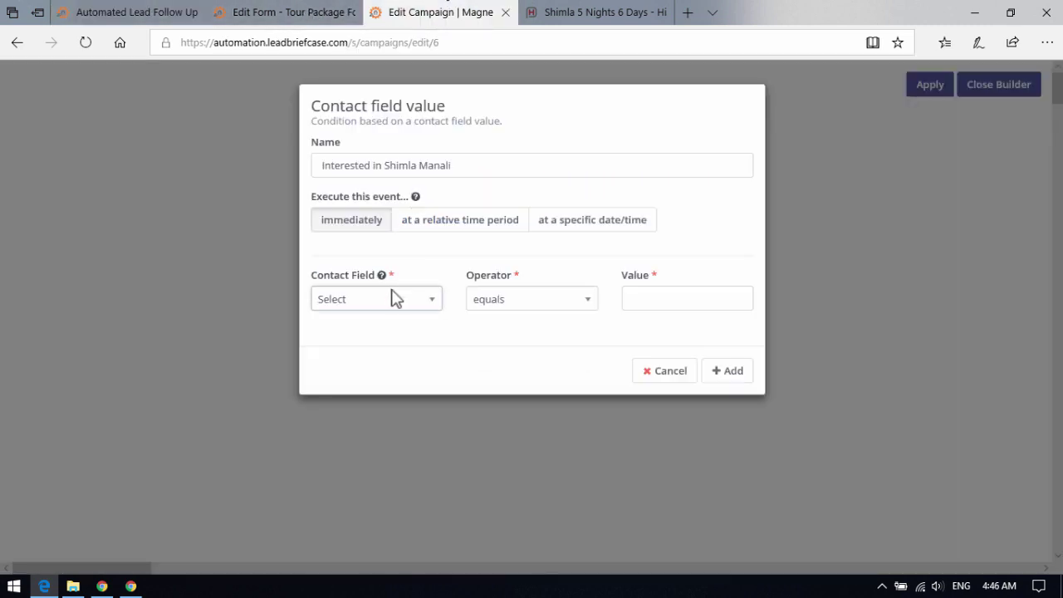
- Set the condition's contact field to Package
left_click(361, 300)
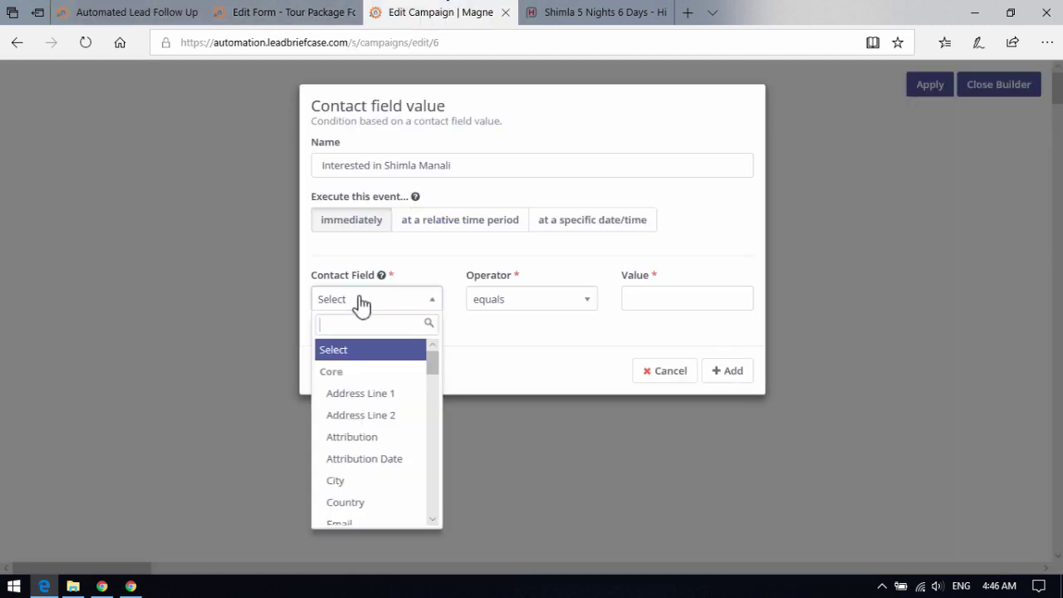
type("packa")
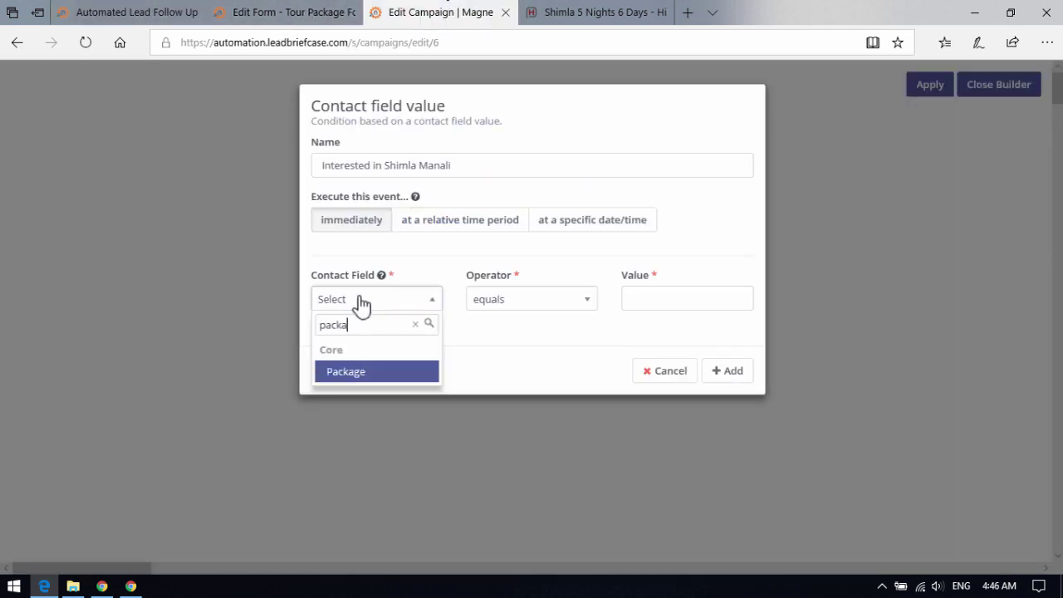
left_click(375, 378)
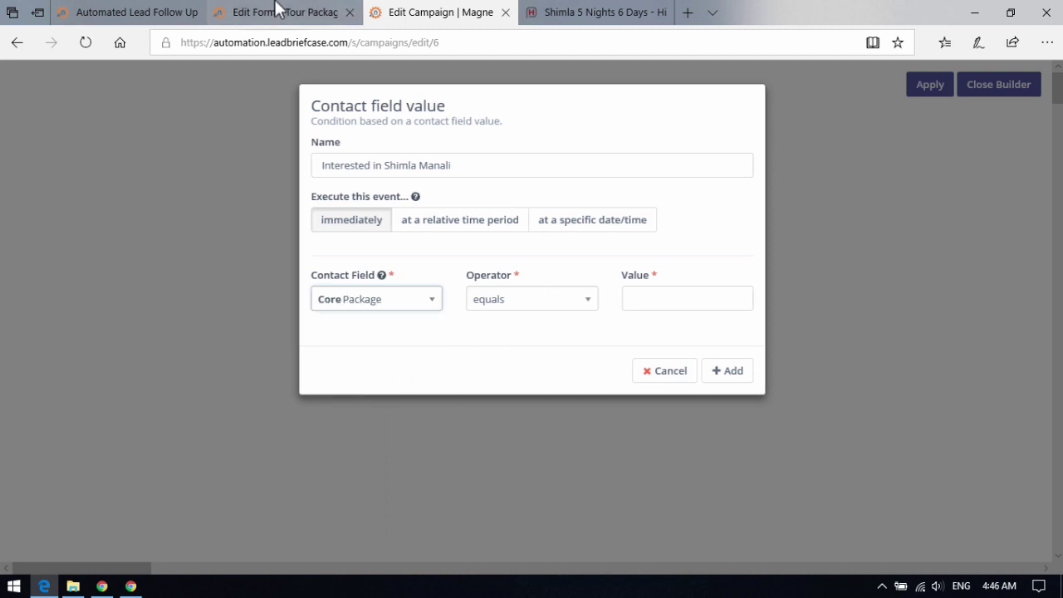
- Copy the Shimla Manali option value from the properties of the Tour Package Form's "Looking for.." field
left_click(275, 11)
left_click(649, 491)
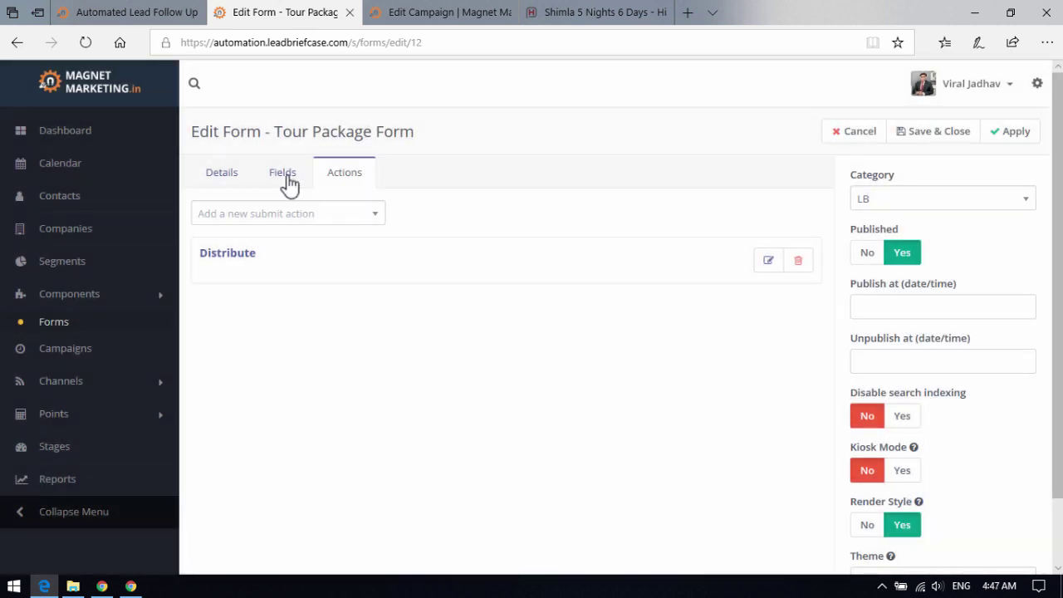
left_click(287, 178)
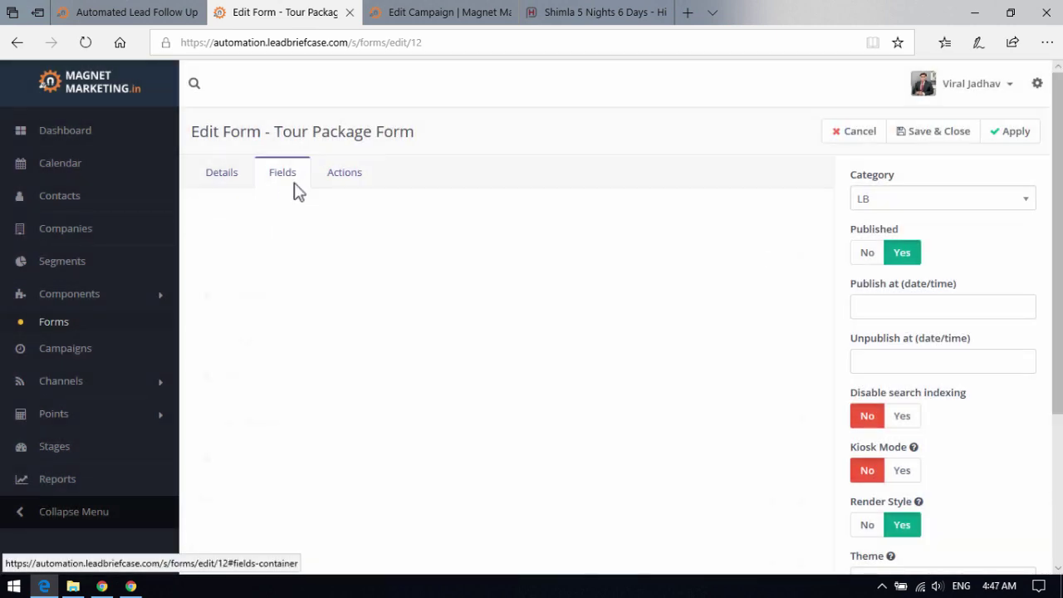
scroll(516, 382, "down", 5)
left_click(771, 405)
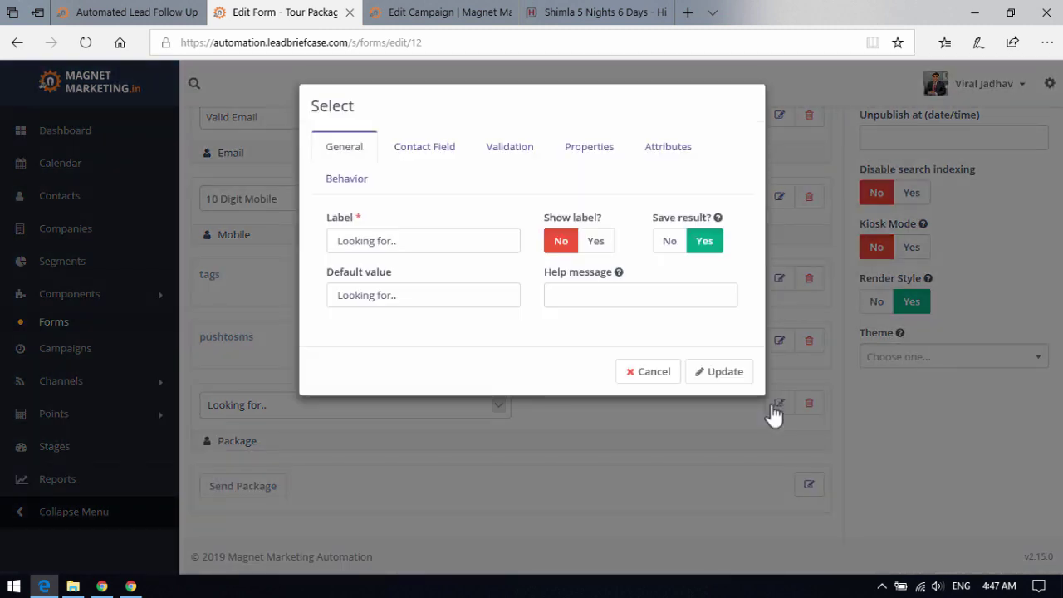
left_click(619, 155)
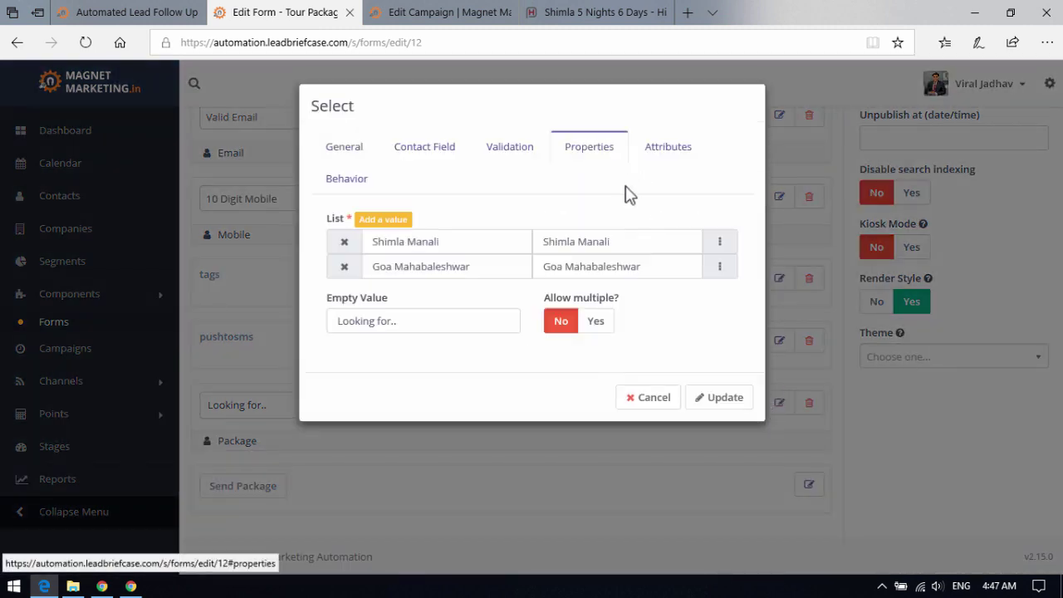
triple_click(629, 244)
key("ctrl+c")
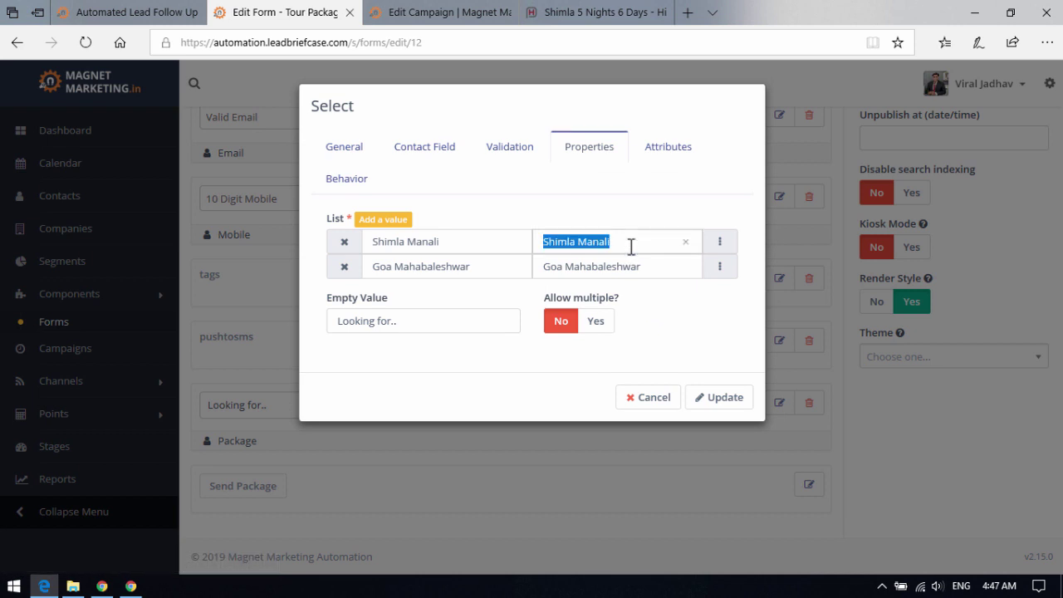
- Paste Shimla Manali as the value of the campaign condition
left_click(450, 13)
left_click(681, 301)
key("ctrl+v")
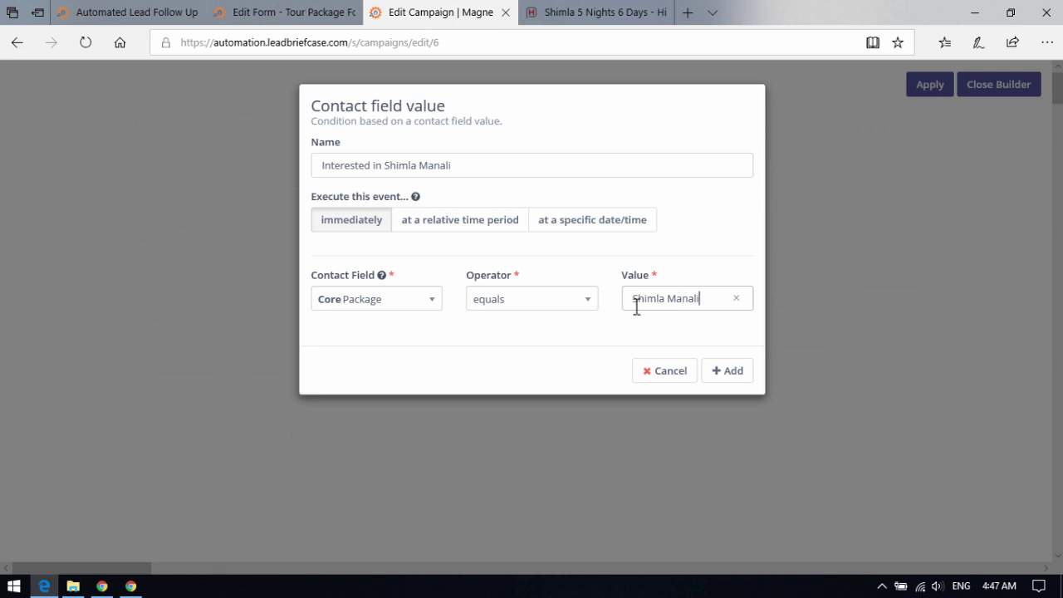
- Check the embedded form on the Shimla page and the contact field mapped to the form's "Looking for.." field
left_click(610, 12)
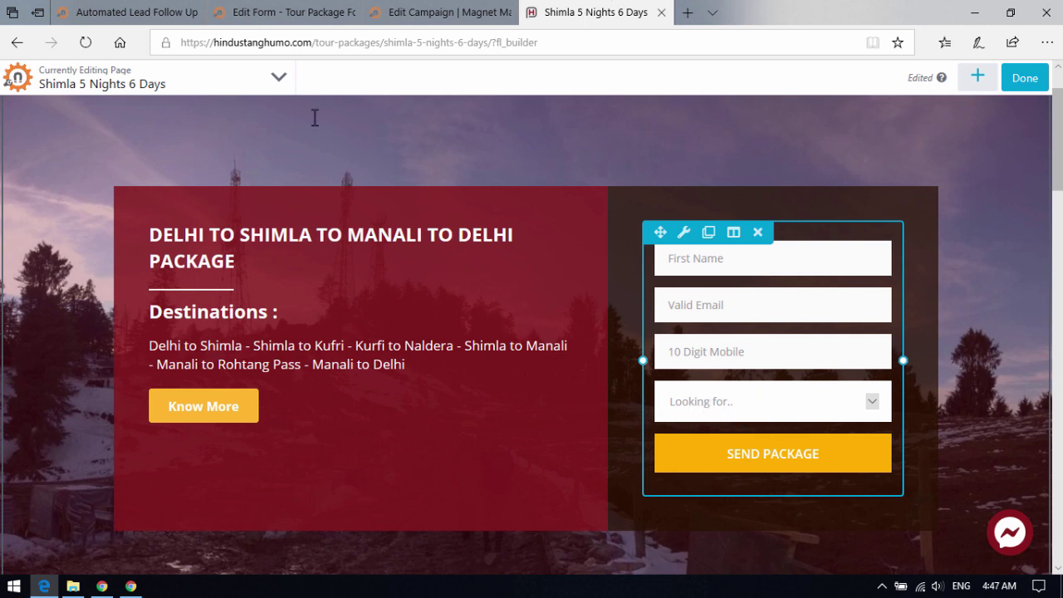
left_click(270, 12)
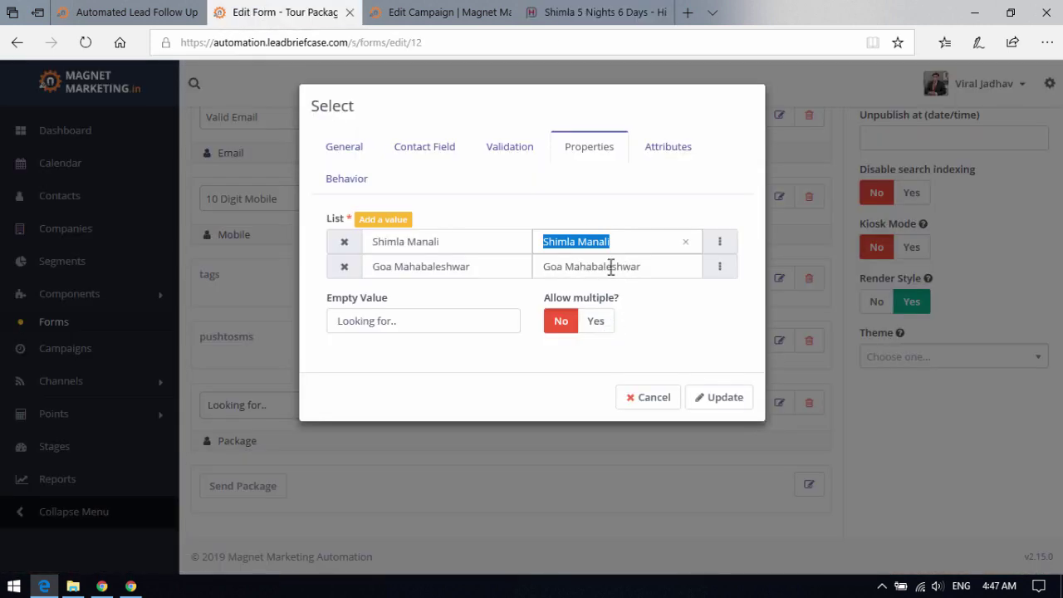
left_click(423, 150)
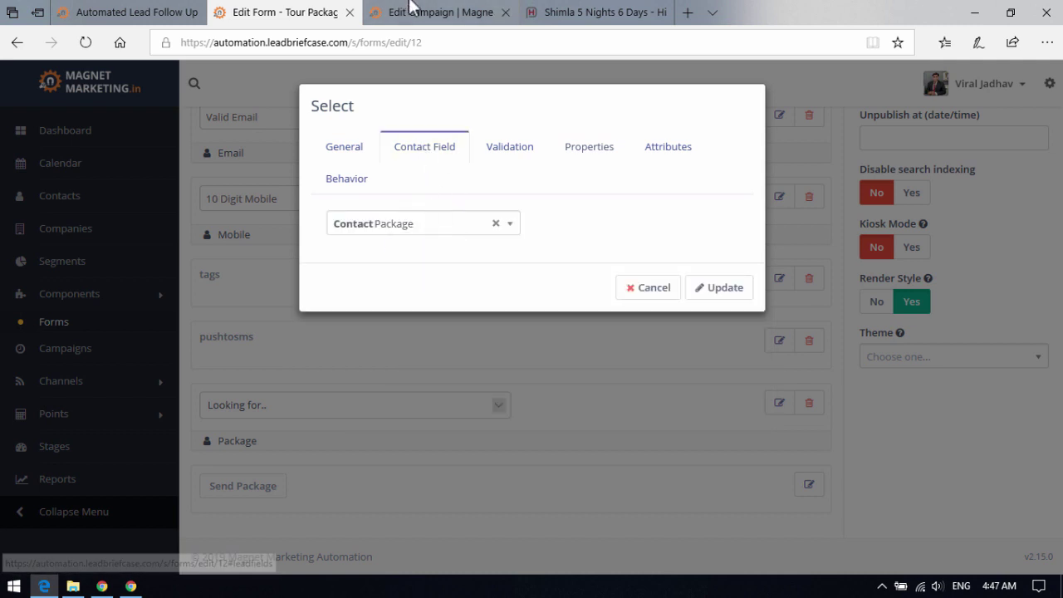
key("ctrl+Tab")
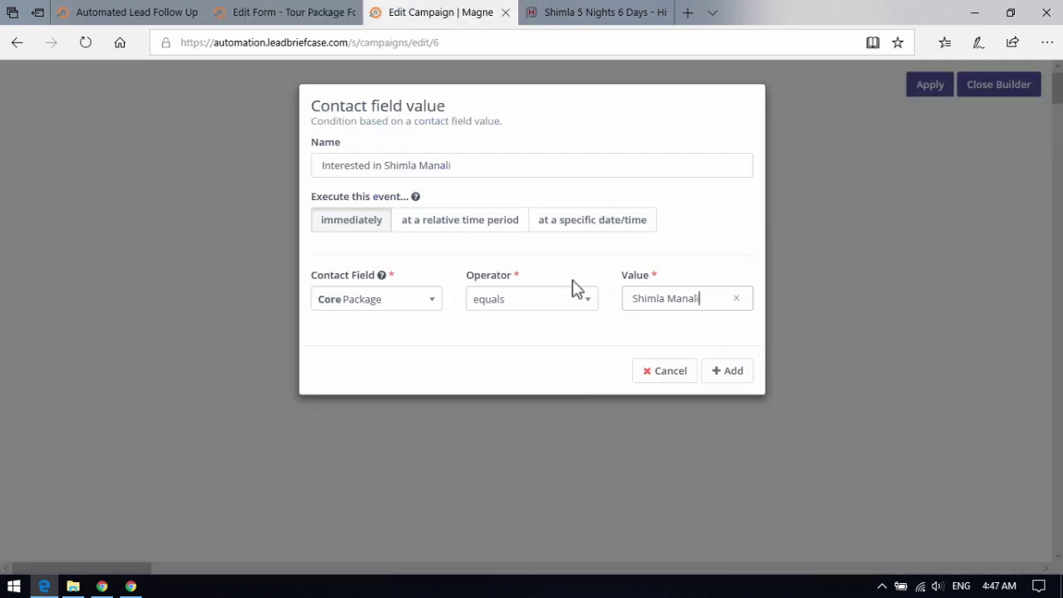
- Add the Interested in Shimla Manali condition to the campaign and review its settings
left_click(737, 376)
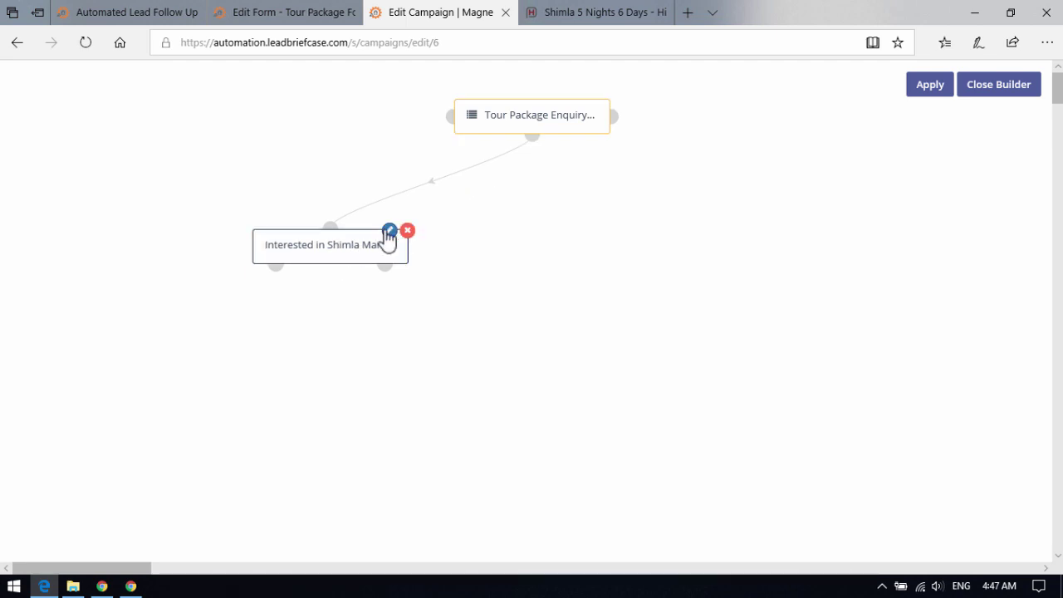
left_click(390, 231)
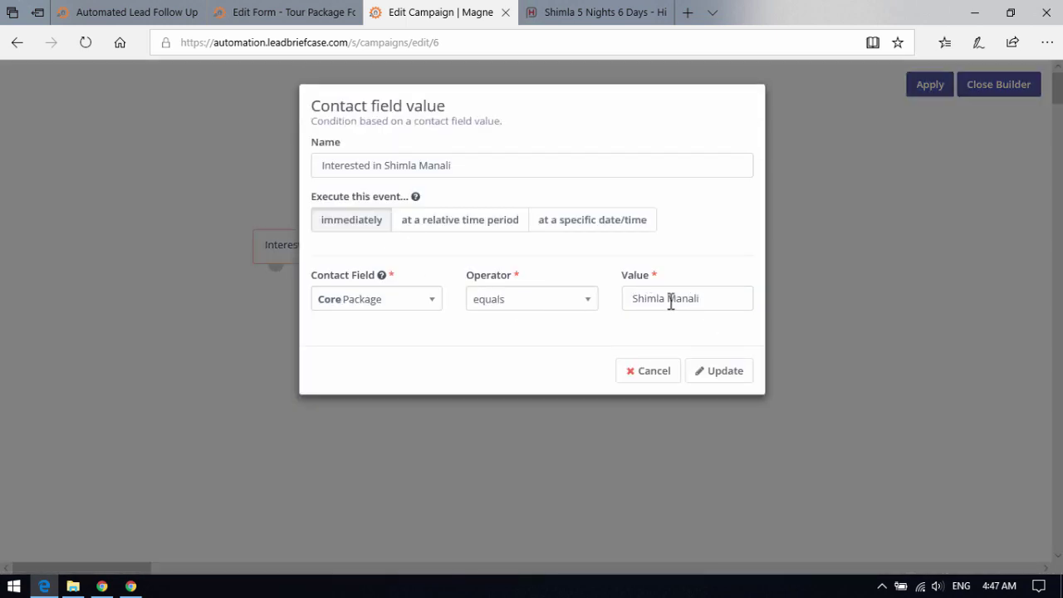
left_click(656, 376)
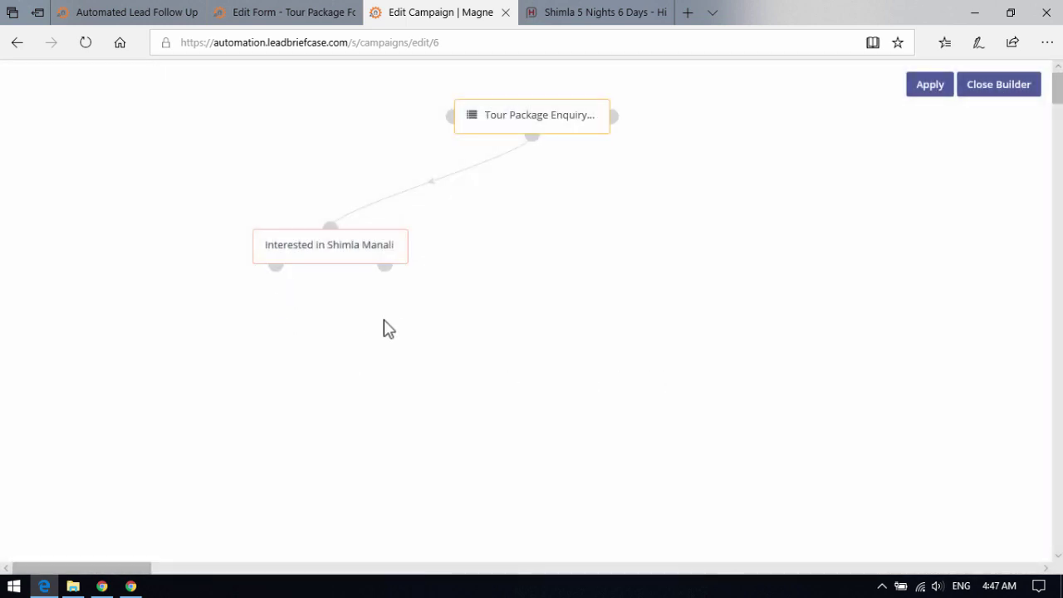
- Start a Send email action on the yes branch of Interested in Shimla Manali, named "Email Packages for Shimla manali with digital brochure"
left_click(276, 265)
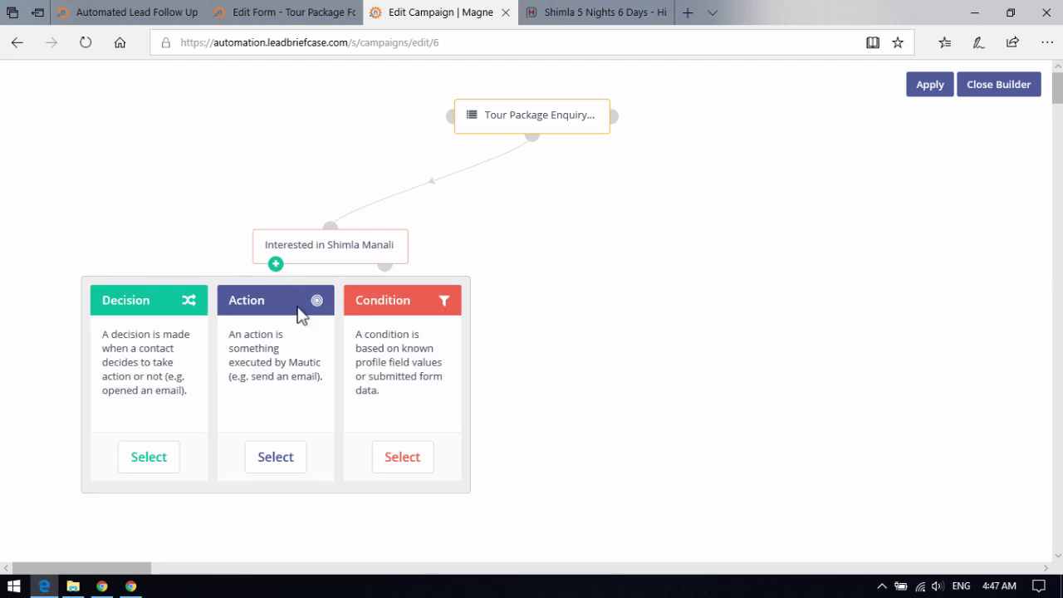
left_click(275, 457)
type("email")
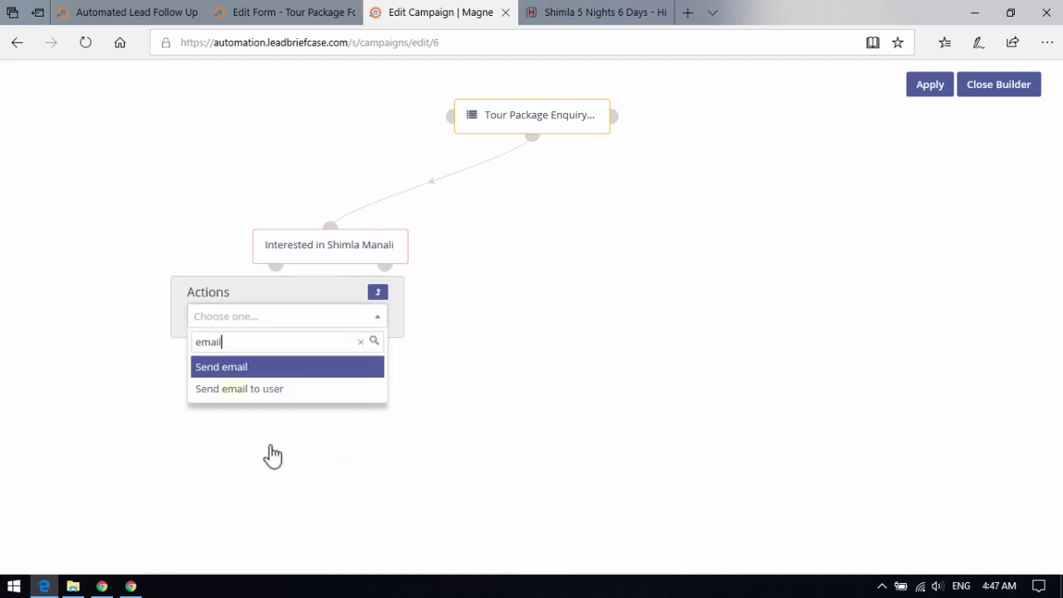
left_click(266, 392)
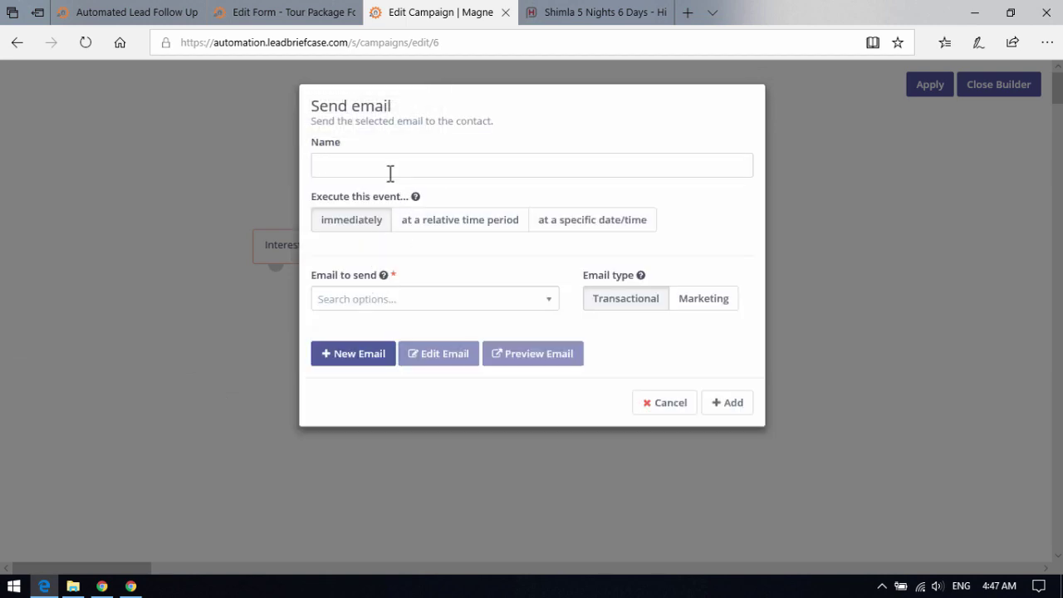
left_click(390, 173)
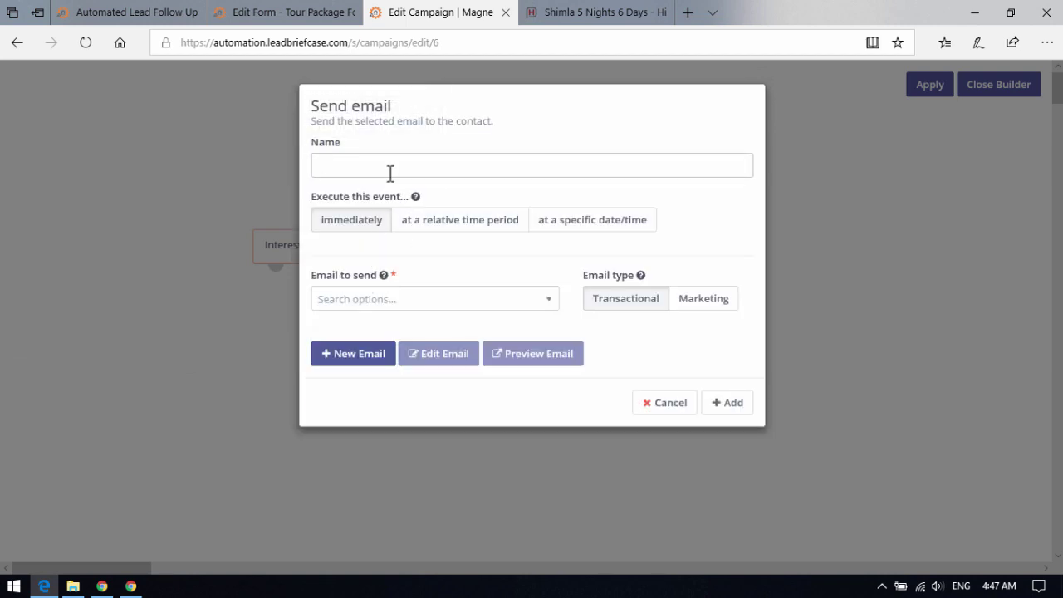
type("Email Packages for SHimla manali with ")
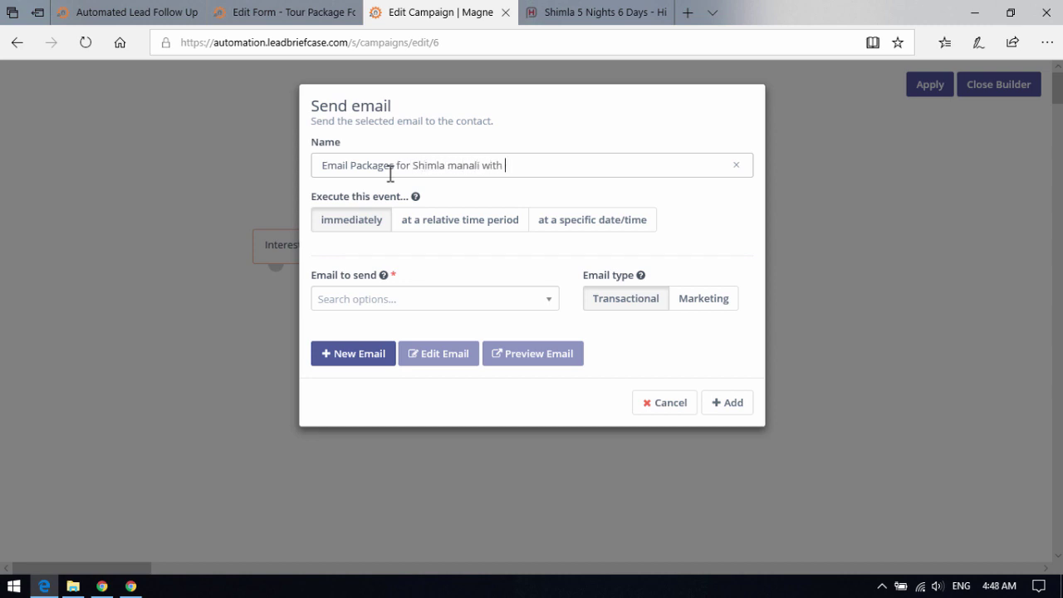
type("digital brochure")
- Choose Welcome Email to LFM Demo Request as the email to send and add the action to the campaign
left_click(392, 301)
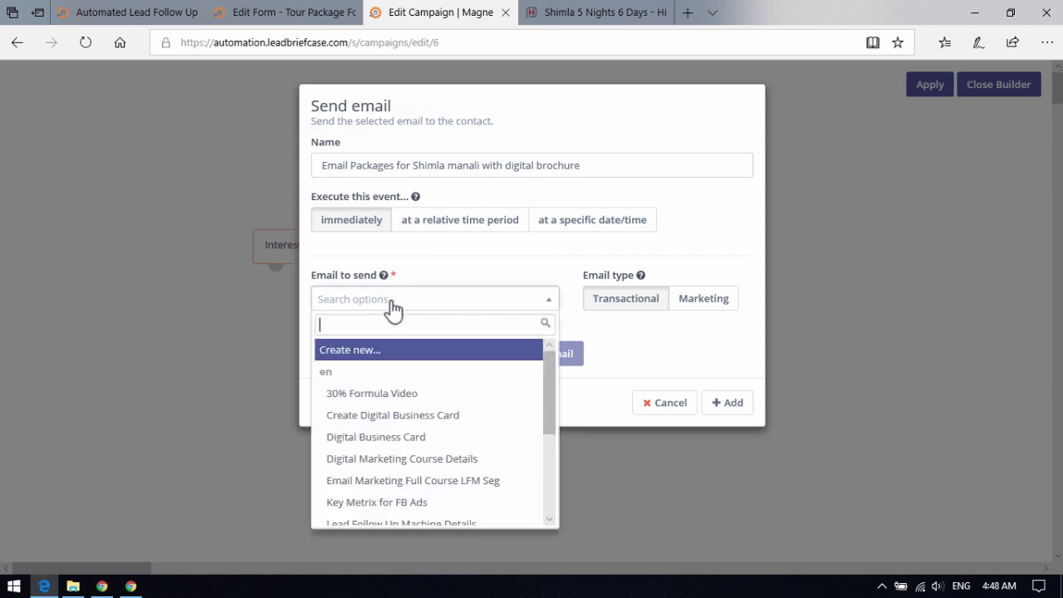
type("welcome")
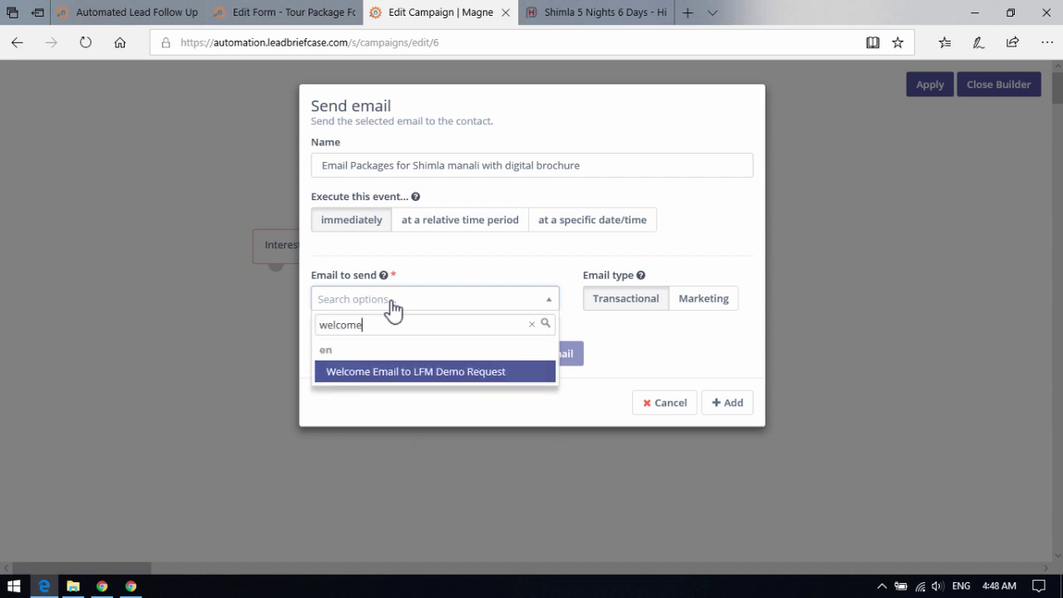
left_click(436, 374)
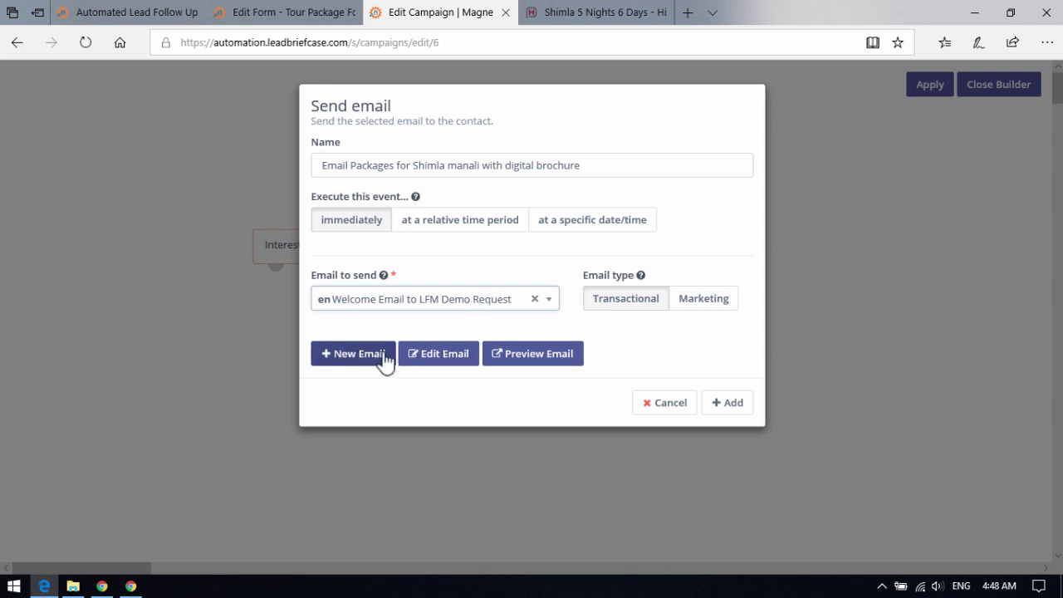
left_click(723, 404)
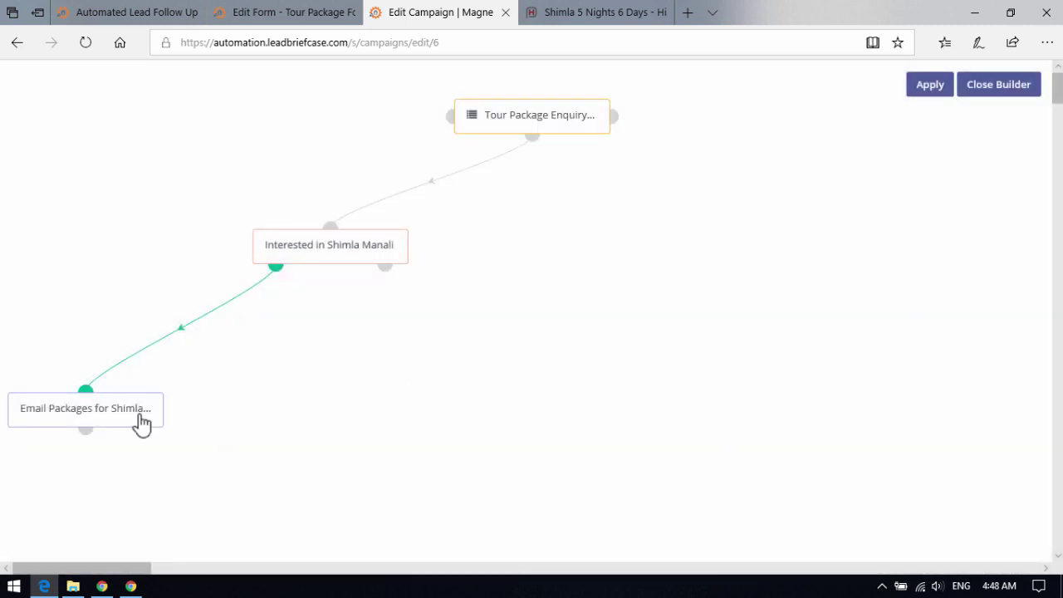
- Rearrange the Shimla Manali condition under the enquiry form source, with its email action just below it
left_click_drag(142, 421, 275, 356)
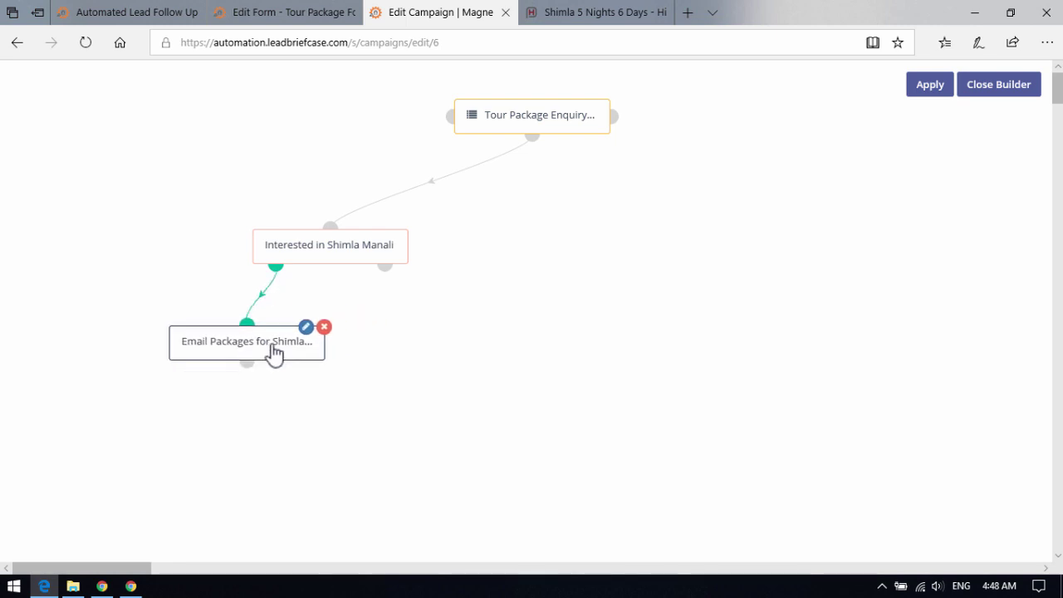
left_click_drag(343, 249, 417, 247)
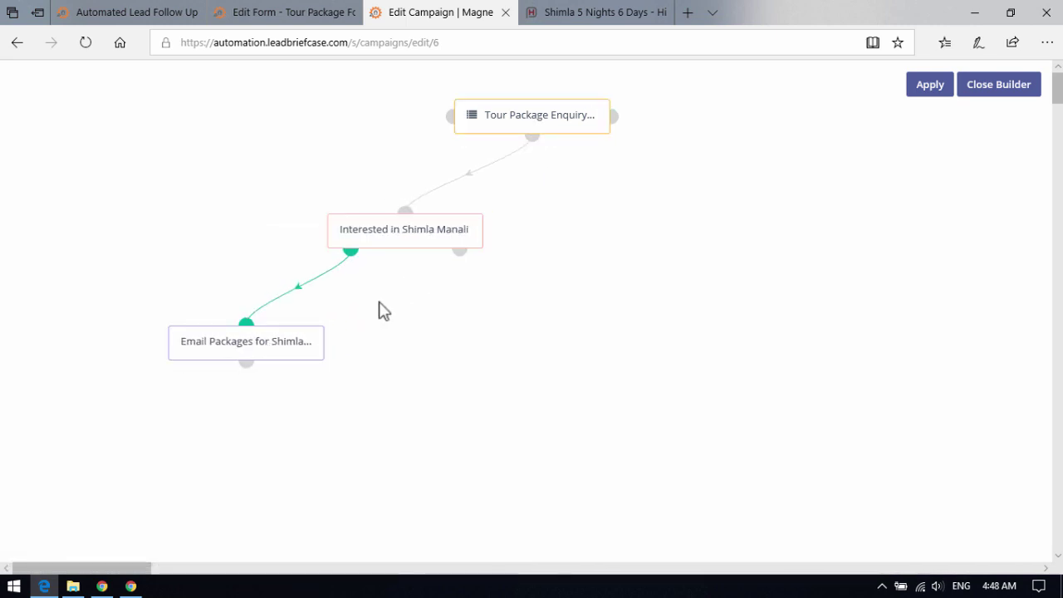
left_click_drag(268, 345, 296, 346)
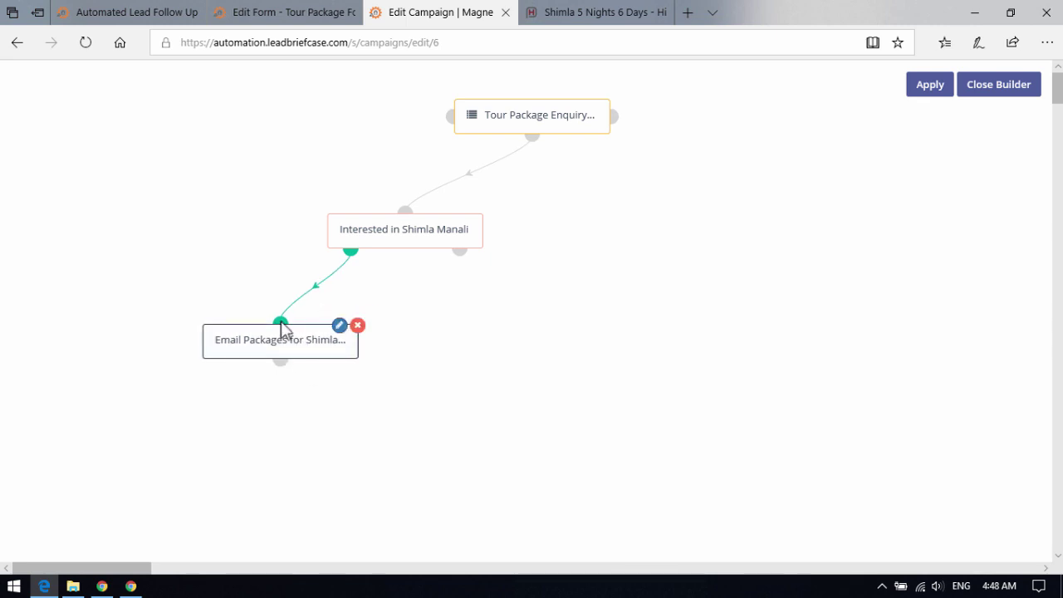
- Start a Change campaigns action on the Shimla Manali condition's yes branch, named "Push to Email / Sms followup campaign"
left_click(351, 251)
left_click(350, 441)
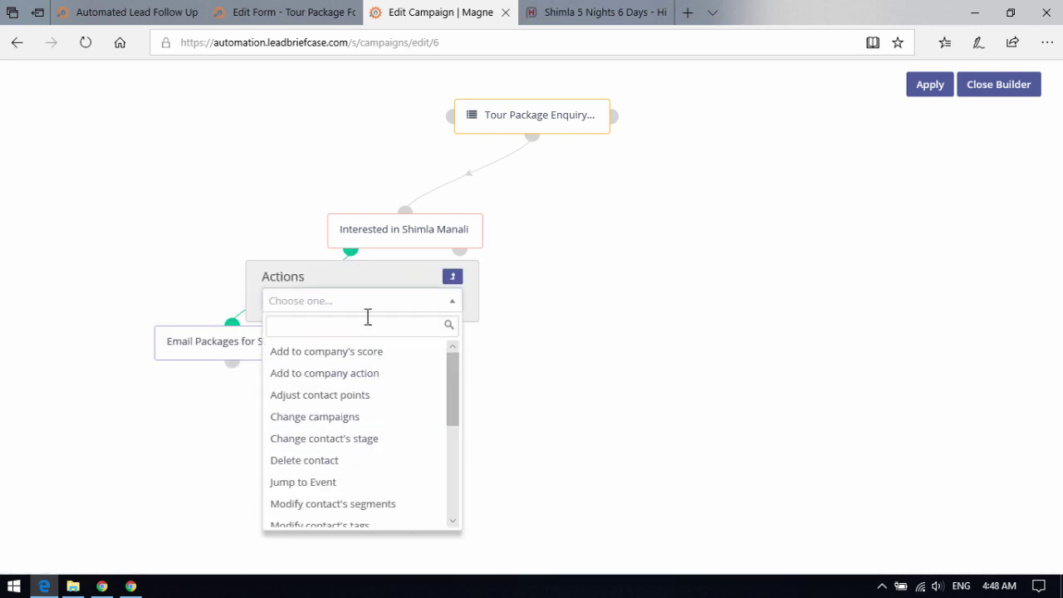
type("camp")
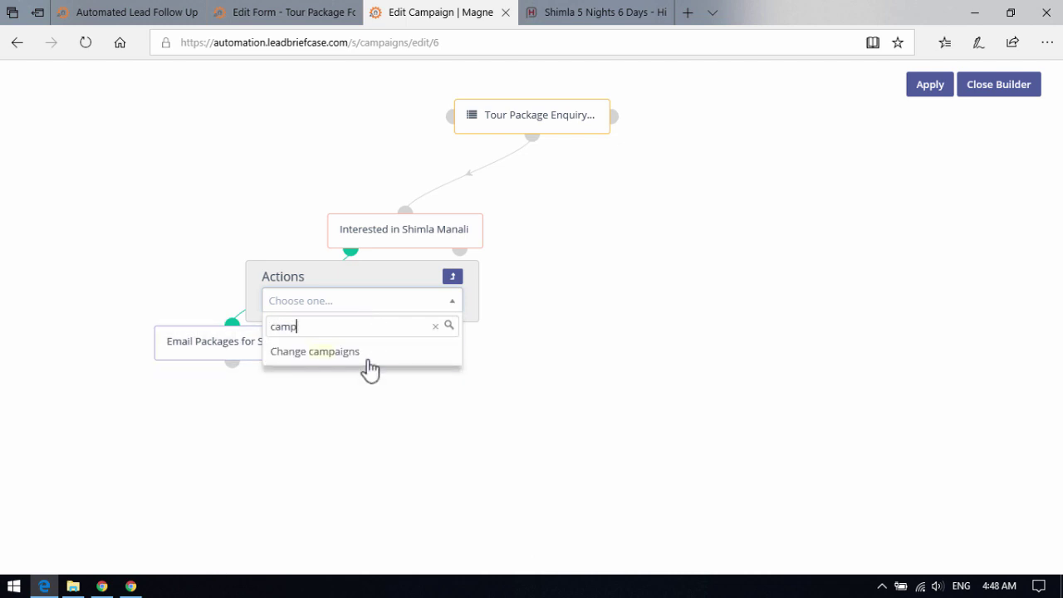
left_click(365, 355)
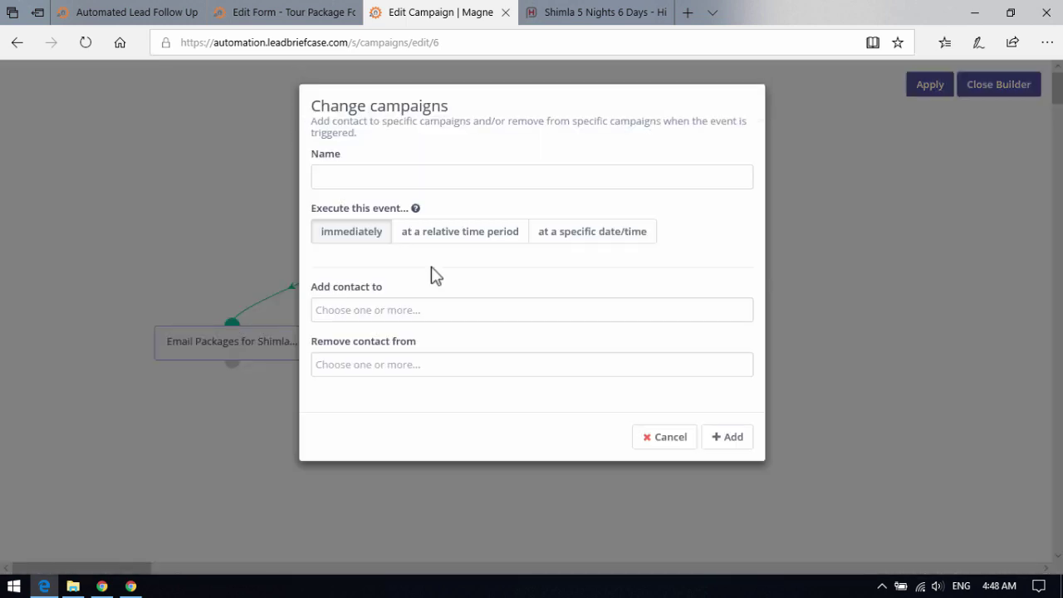
left_click(443, 177)
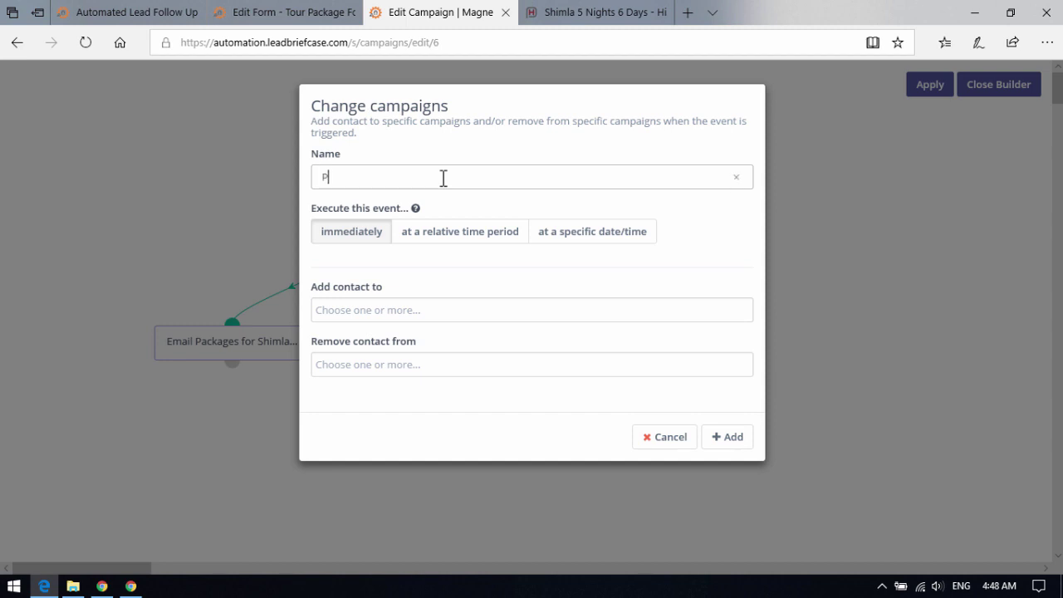
type("Push to Email / Smsm")
type("followu")
type("p cmapa")
key("BackSpace")
key("BackSpace")
key("BackSpace")
key("BackSpace")
type("ampaign")
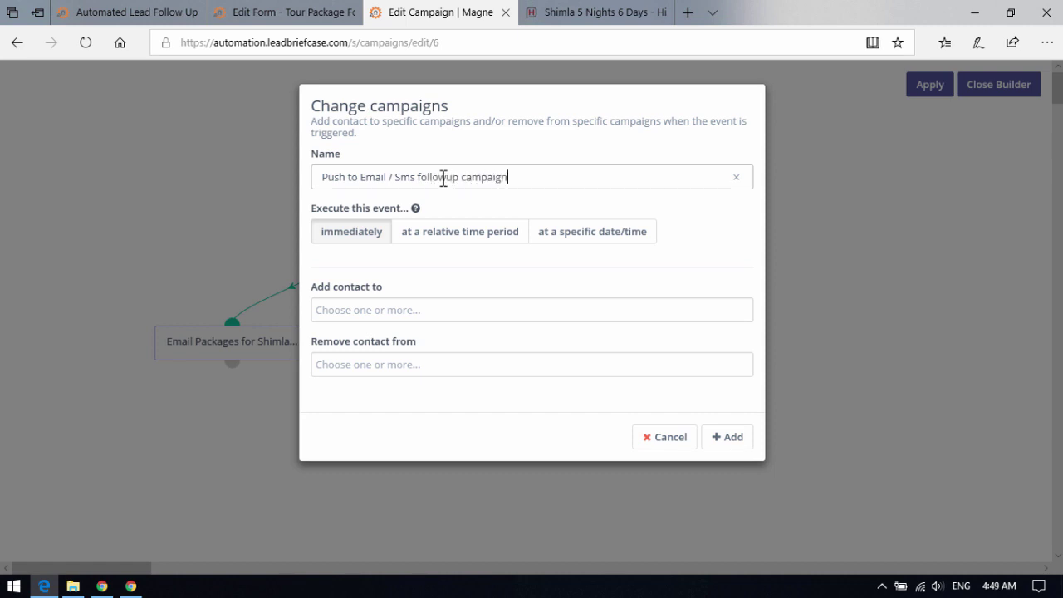
- Set the action to add the contact to Shimla Manali Campaign and add it to the workflow
left_click(383, 311)
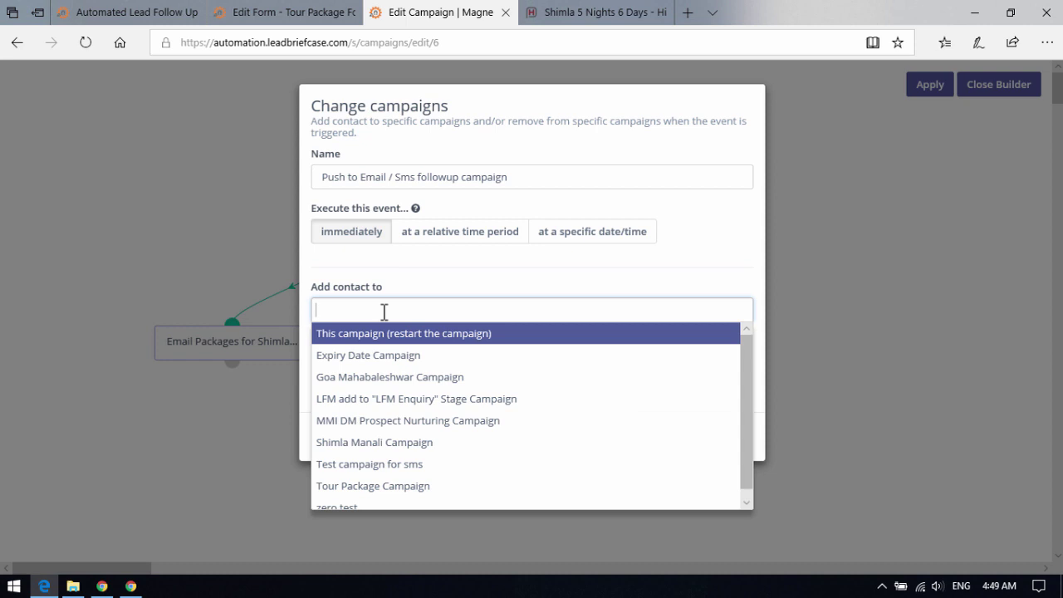
type("shim")
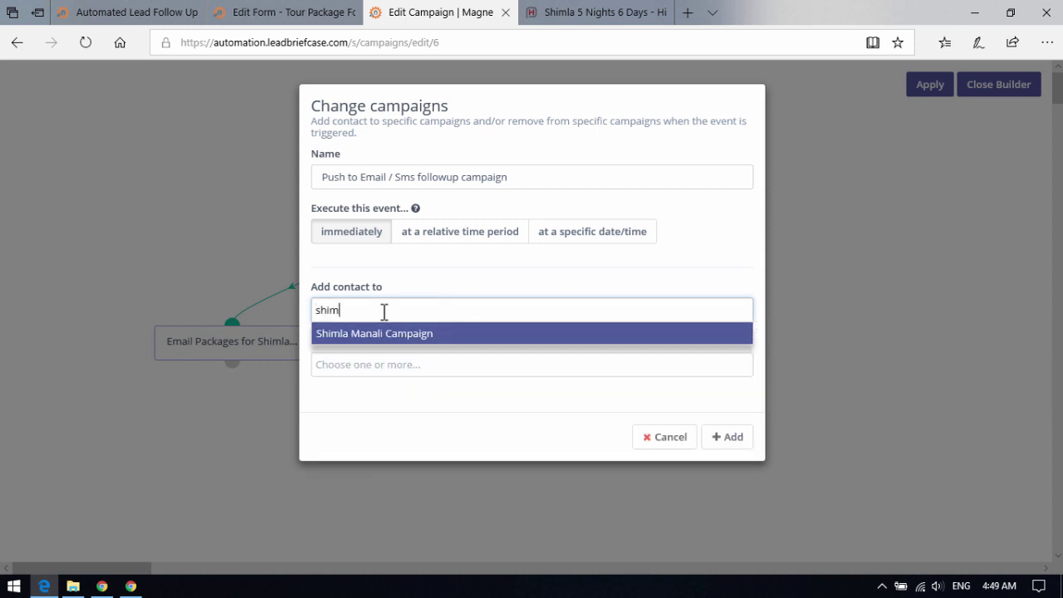
left_click(418, 339)
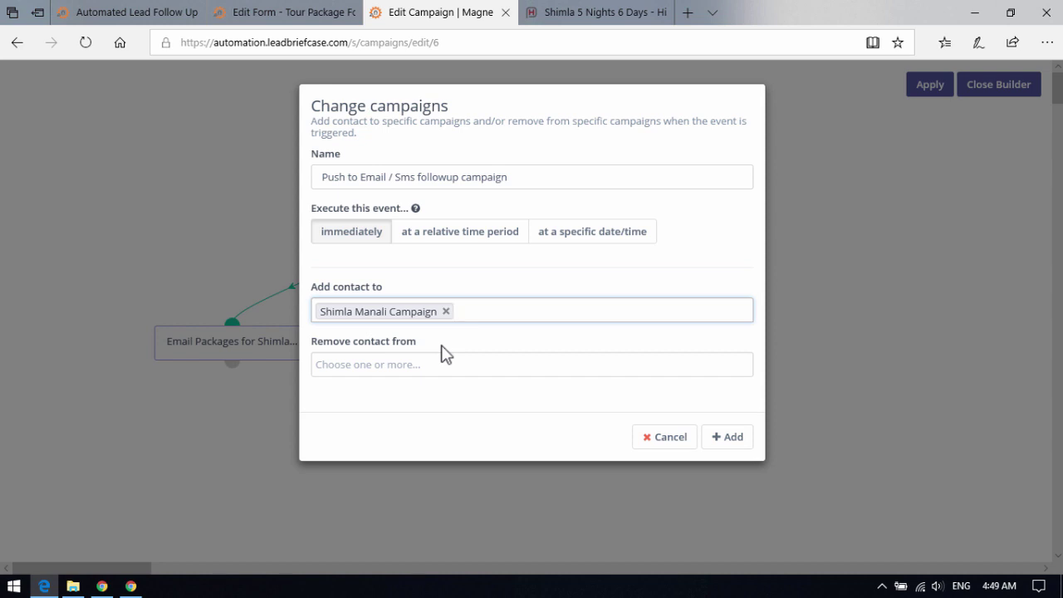
left_click(731, 437)
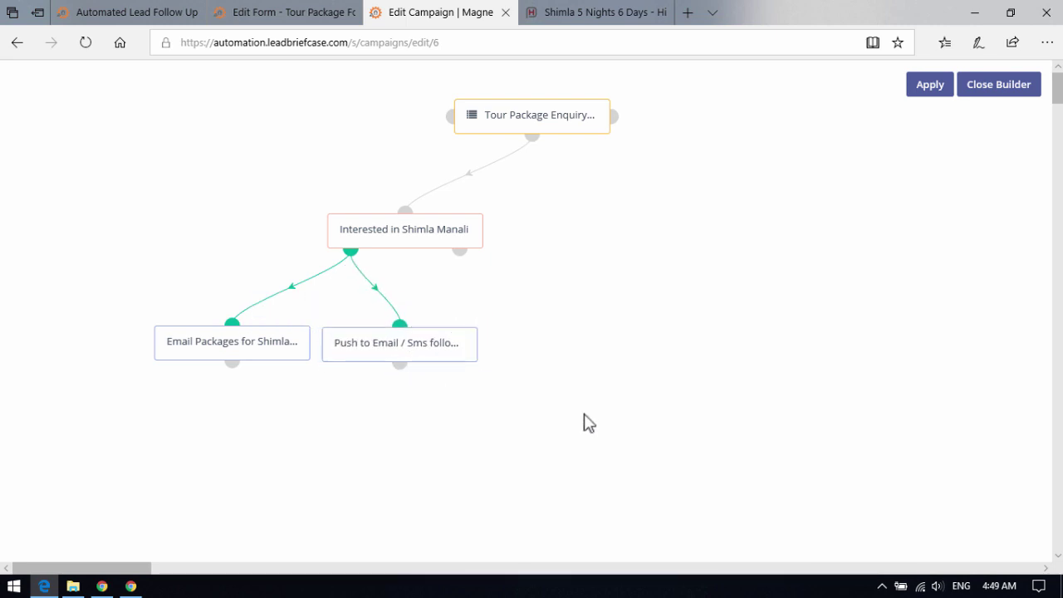
- Start a Contact field value condition from the Tour Package Enquiry source, named "Interested in Goa ?", on the Package field
left_click(532, 136)
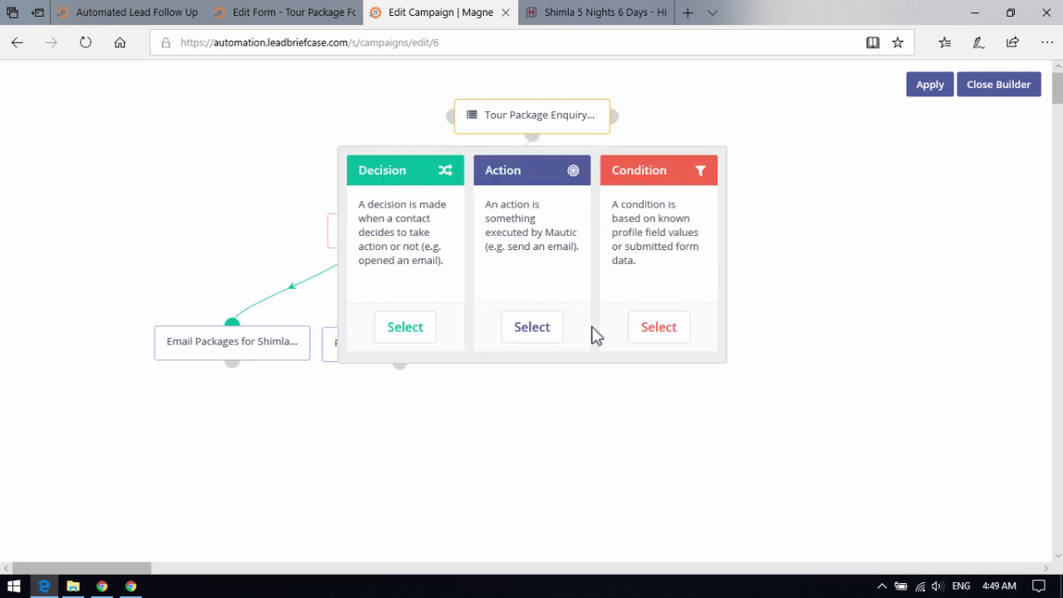
left_click(656, 333)
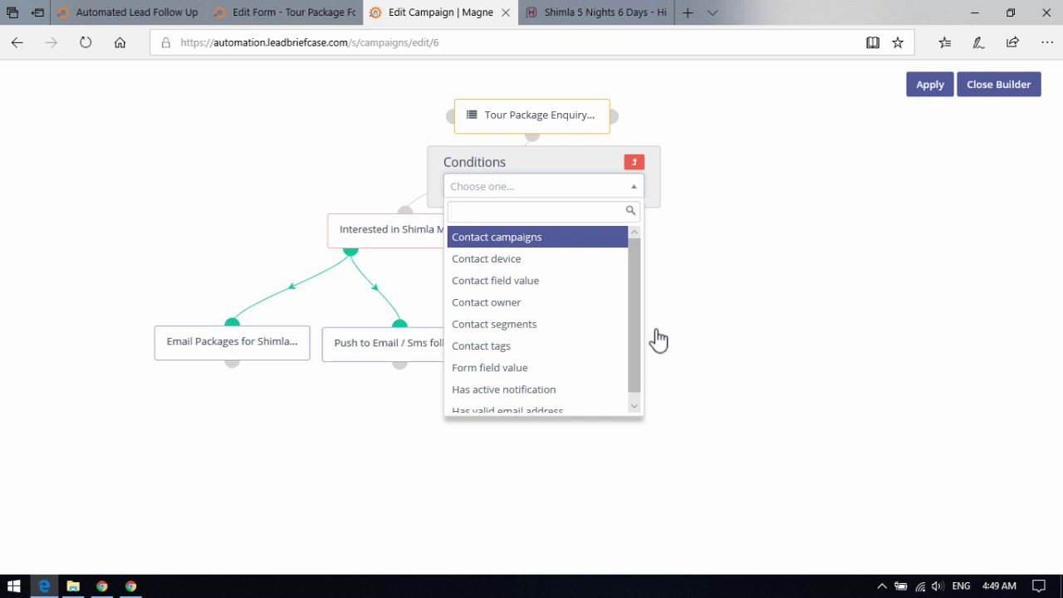
left_click(534, 280)
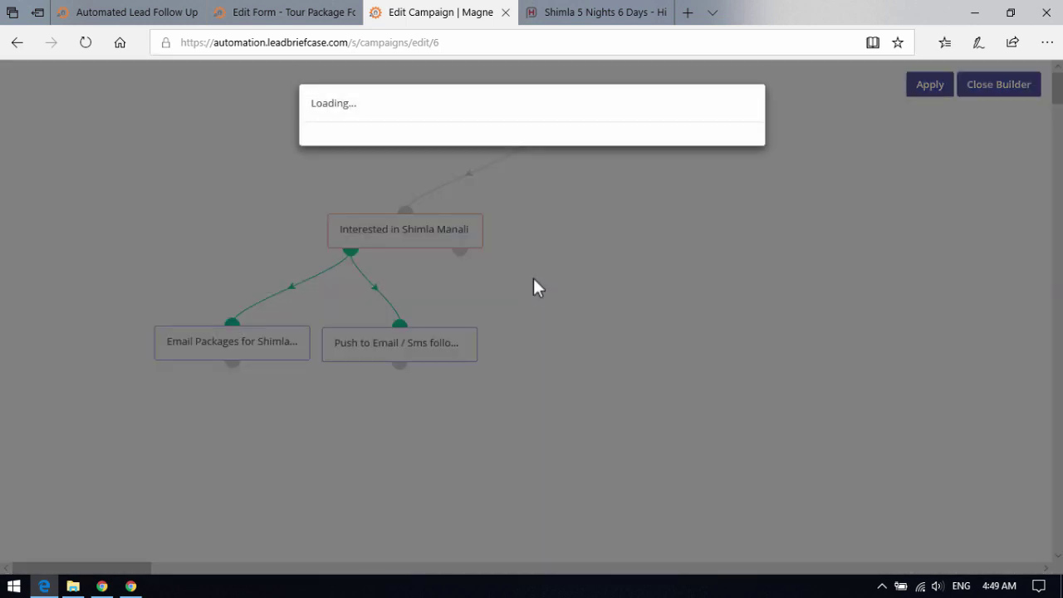
left_click(376, 163)
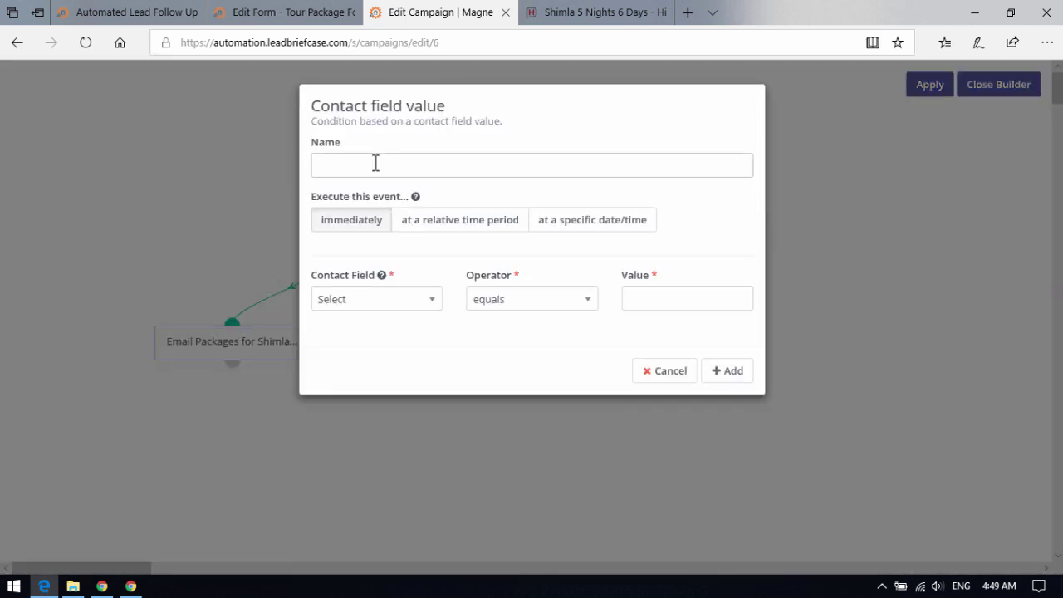
type("Interested in Goa ?")
left_click(377, 305)
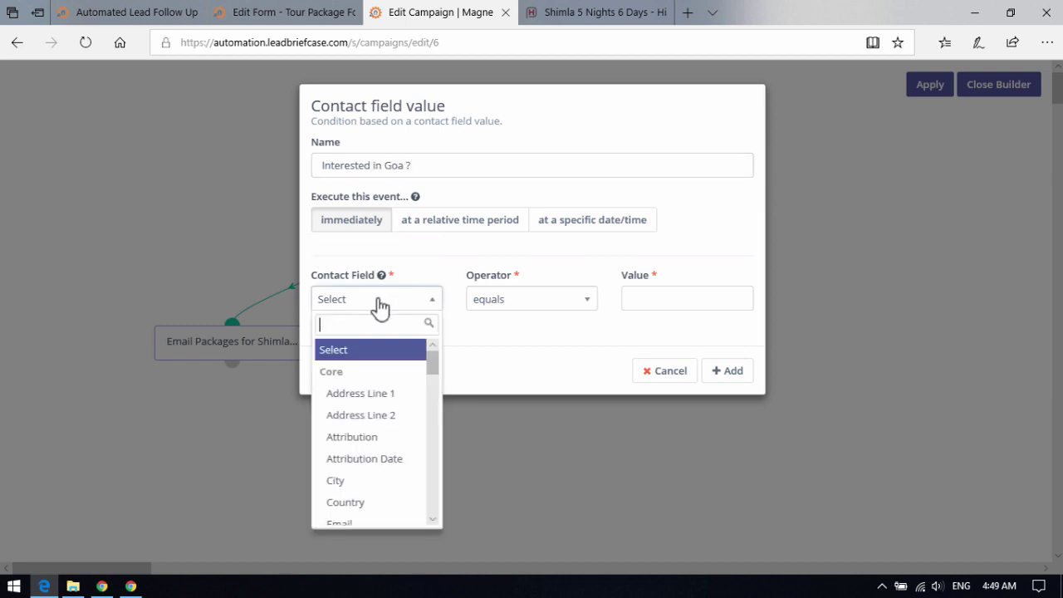
type("pack")
key("Return")
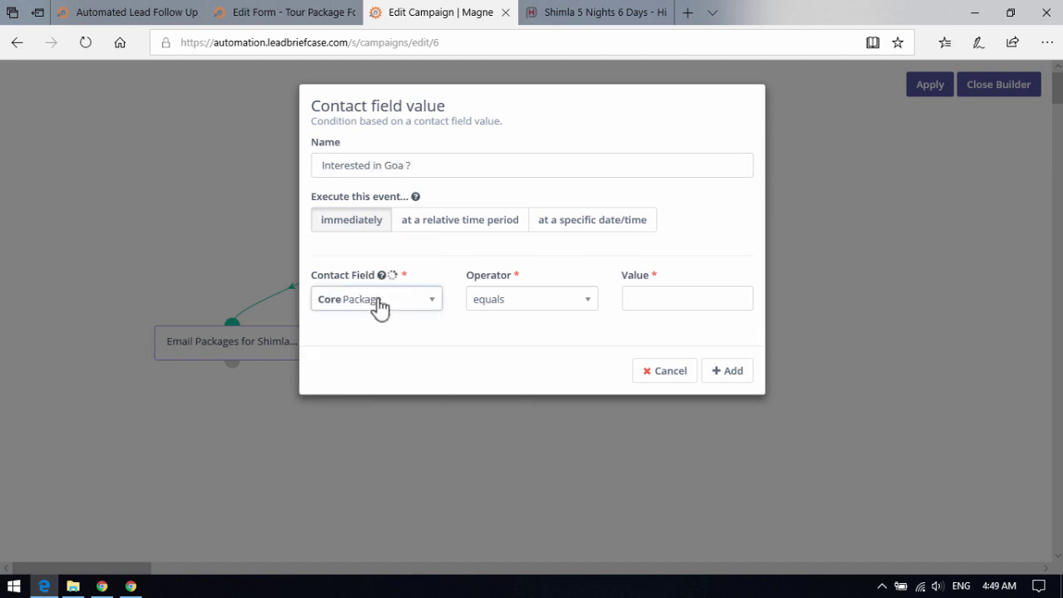
- Copy the Goa Mahabaleshwar option value from the properties of the Tour Package Form's "Looking for.." field
left_click(282, 13)
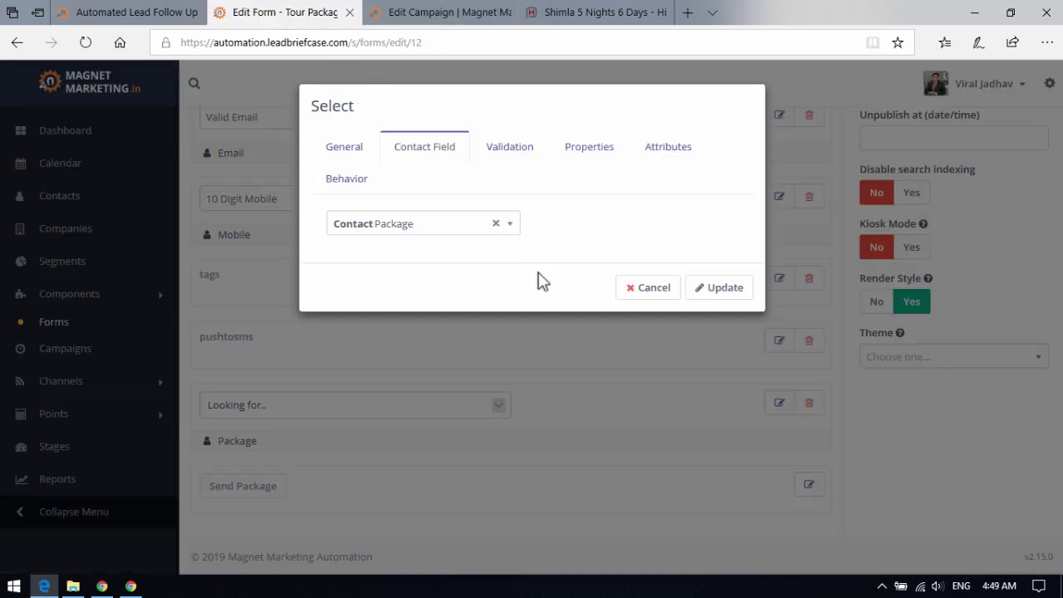
left_click(598, 155)
left_click(611, 267)
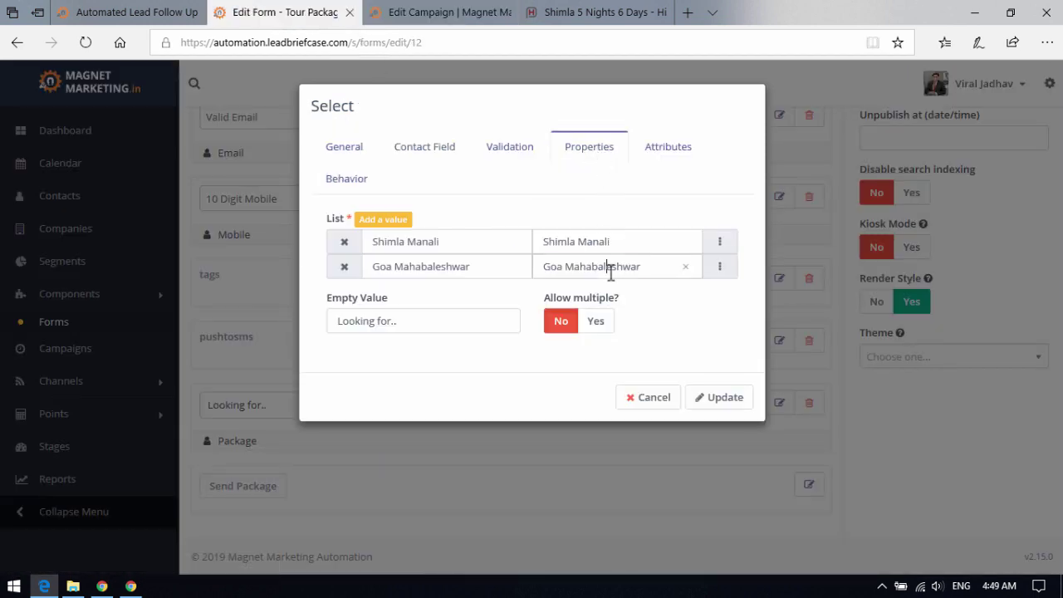
key("ctrl+a")
key("ctrl+c")
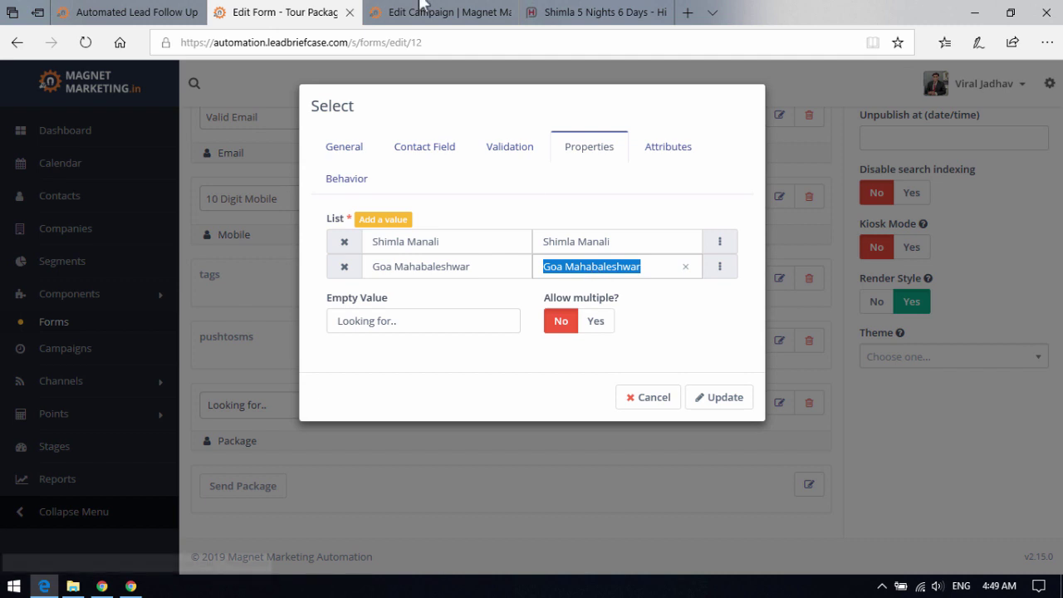
- Paste Goa Mahabaleshwar as the campaign condition's value, add the condition and place it to the right of the Shimla Manali branch
left_click(422, 12)
left_click(712, 299)
key("ctrl+v")
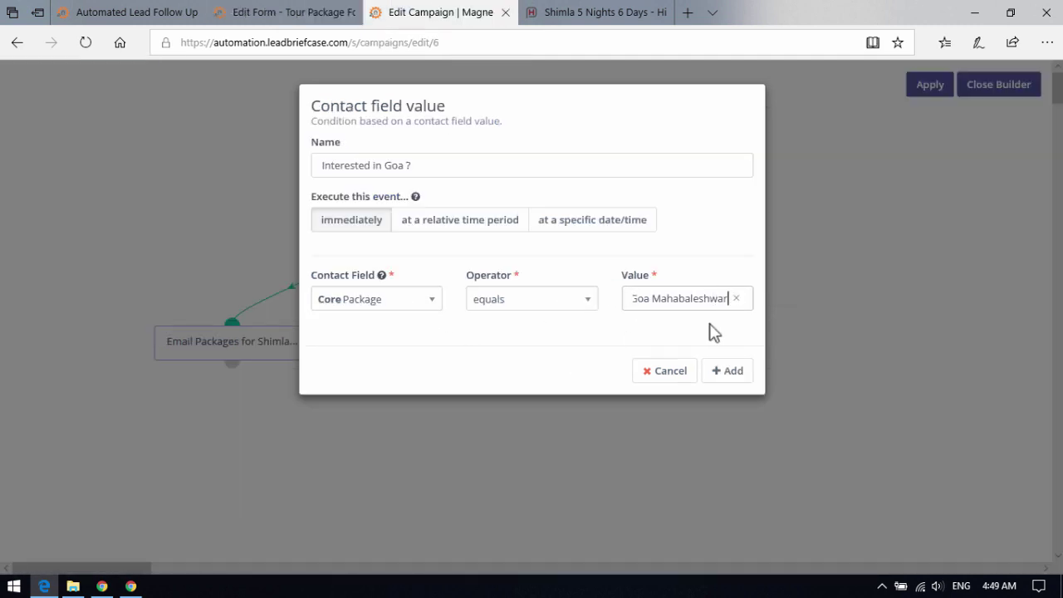
left_click(721, 370)
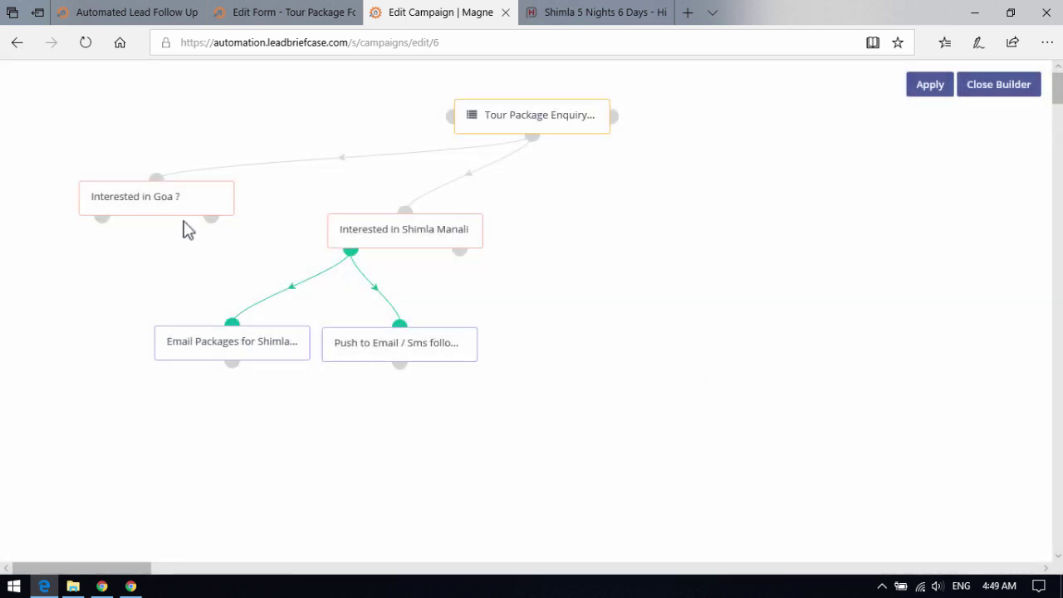
left_click_drag(184, 220, 607, 299)
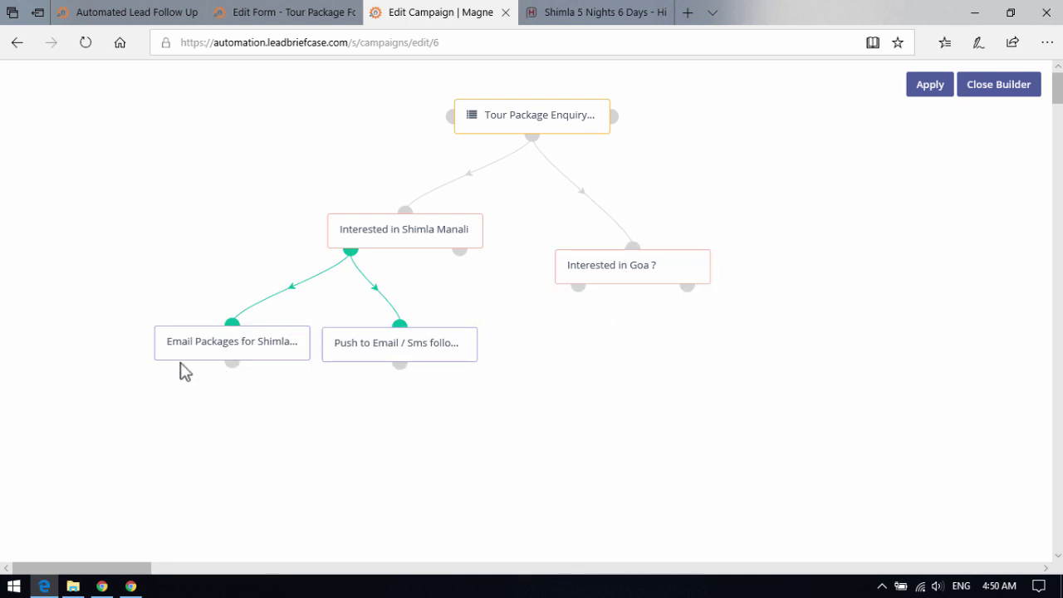
mouse_move(250, 350)
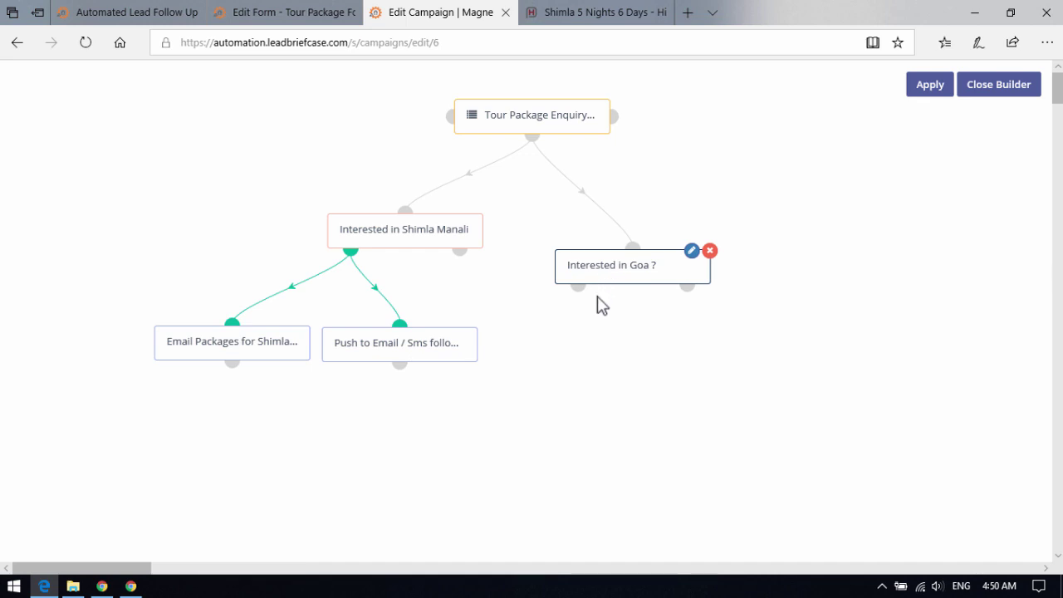